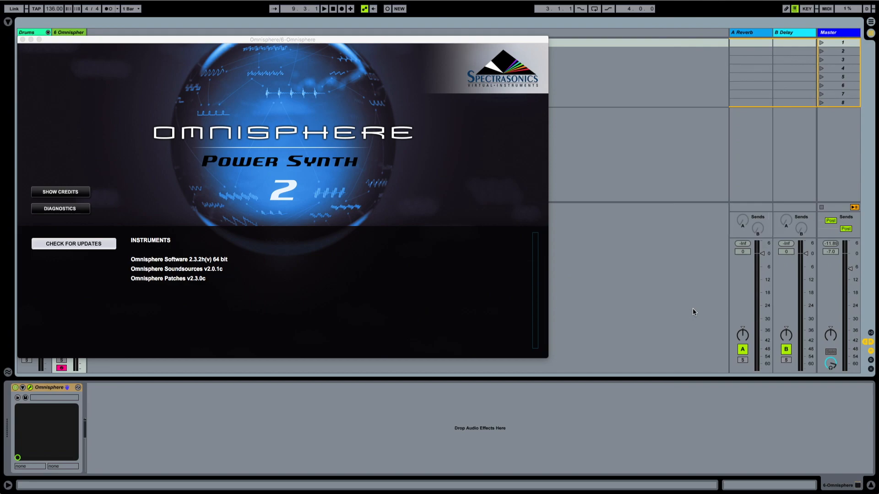
- Show Omnisphere's layer A editing page and reposition the plugin window so the 6 Omnisphere track's clips are accessible
{"action": "left_click", "coordinate": [438, 247]}
{"action": "left_click", "coordinate": [330, 149]}
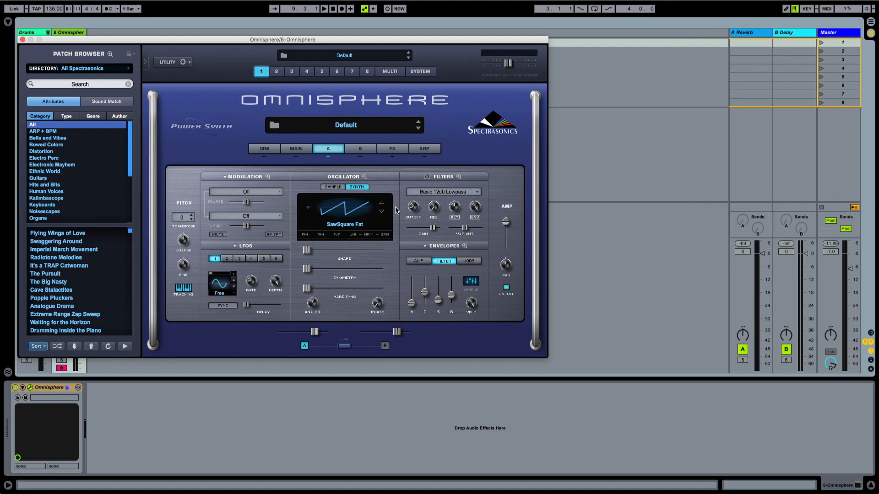
{"action": "mouse_move", "coordinate": [216, 44]}
{"action": "left_mouse_down"}
{"action": "mouse_move", "coordinate": [215, 66]}
{"action": "mouse_move", "coordinate": [216, 55]}
{"action": "left_mouse_up"}
{"action": "double_click", "coordinate": [77, 42]}
{"action": "left_click_drag", "start_coordinate": [113, 50], "coordinate": [182, 0]}
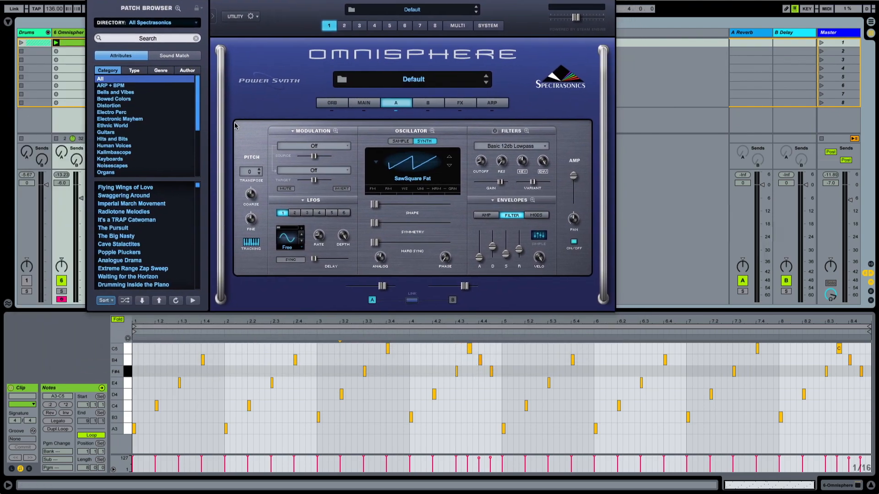
- Play the first clip on the Omnisphere track, show layer A's amp envelope, and stop playback
{"action": "left_click", "coordinate": [57, 43]}
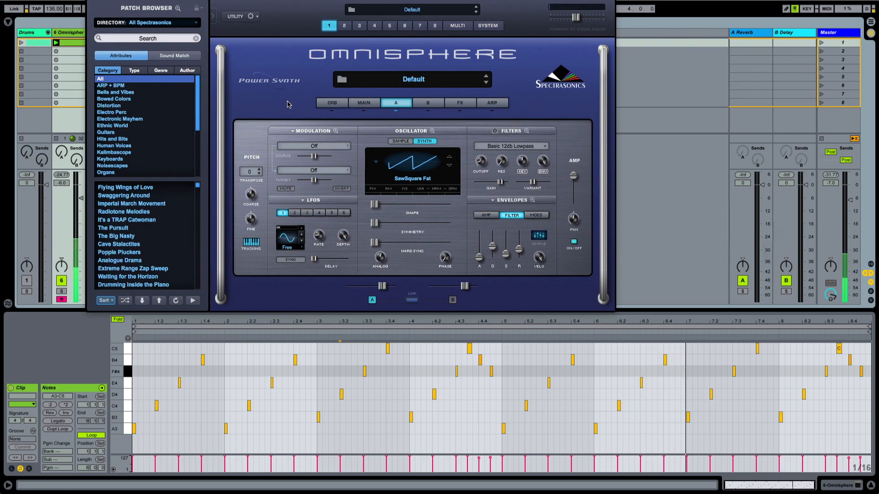
{"action": "left_click", "coordinate": [486, 215]}
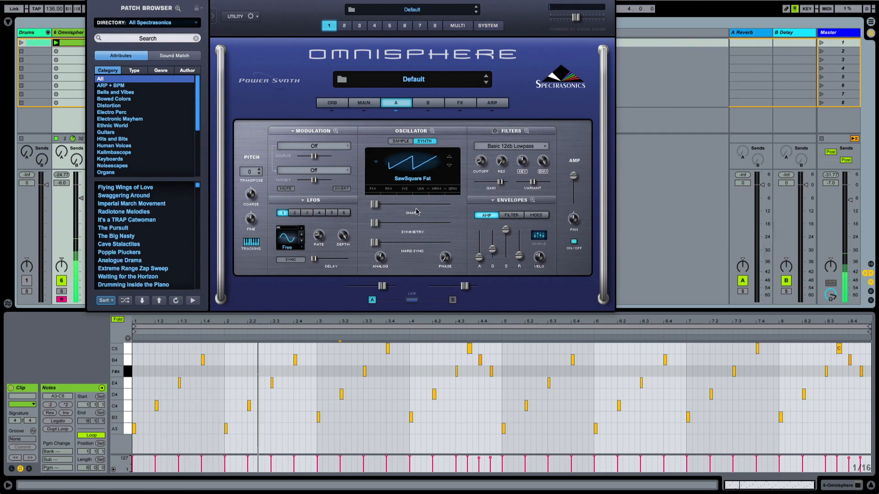
{"action": "key", "text": "space"}
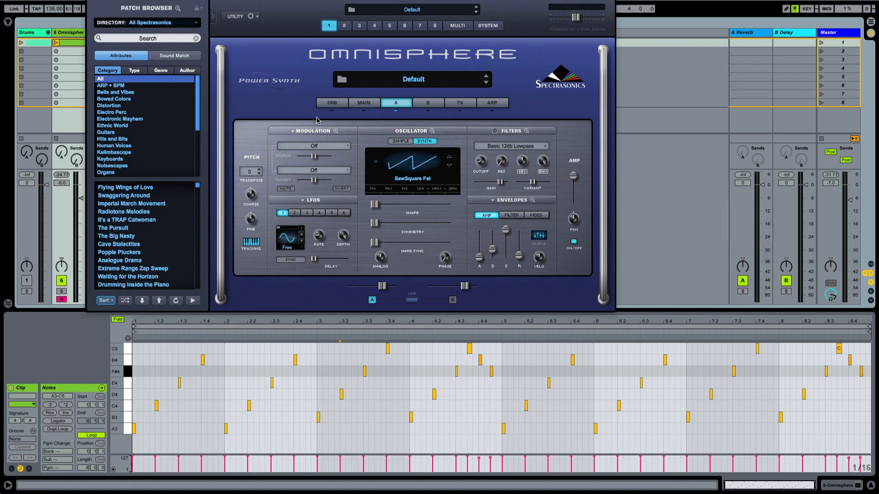
- Change layer A's oscillator waveform to Sine and start the Omnisphere track's first clip
{"action": "left_click", "coordinate": [377, 165]}
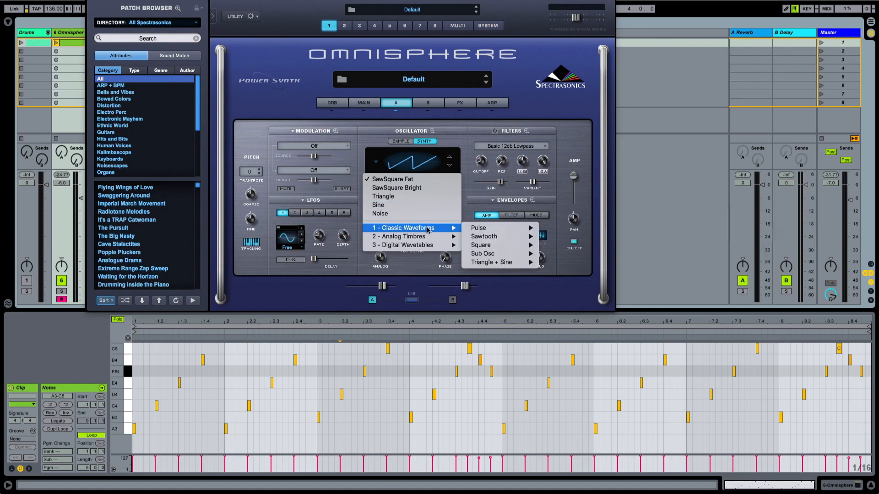
{"action": "left_click", "coordinate": [379, 205]}
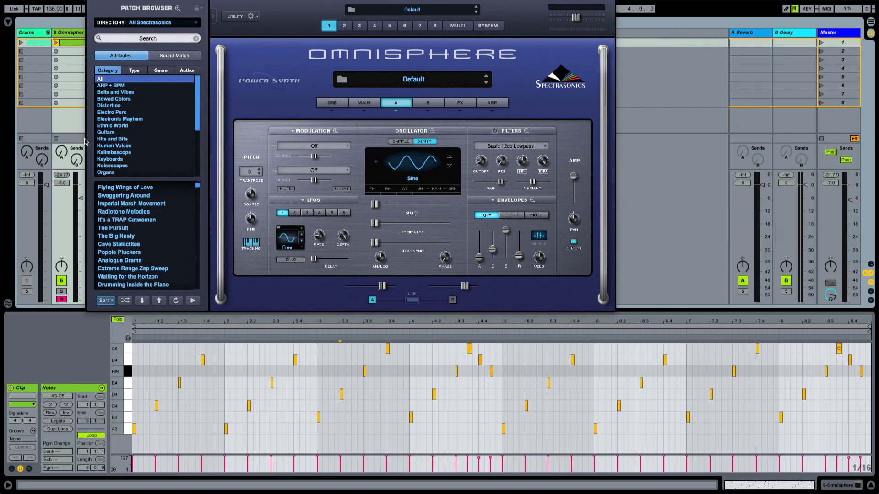
{"action": "left_click", "coordinate": [55, 43]}
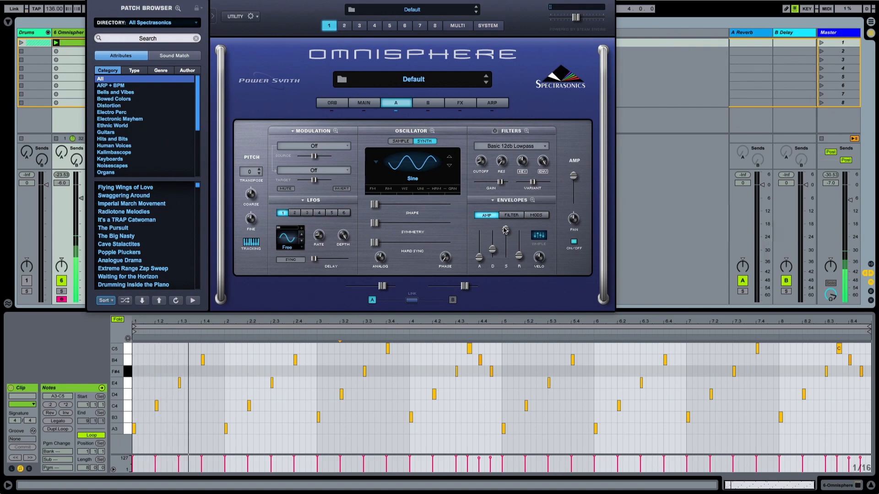
- Shape the amp envelope with sustain at minimum, release at about 0.72 sec and a shorter decay
{"action": "left_click_drag", "start_coordinate": [506, 231], "coordinate": [505, 259]}
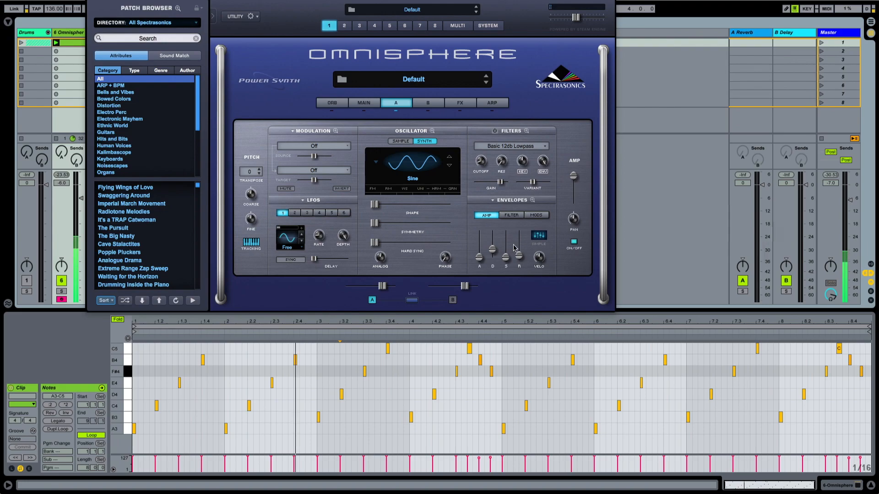
{"action": "left_click_drag", "start_coordinate": [518, 256], "coordinate": [518, 254]}
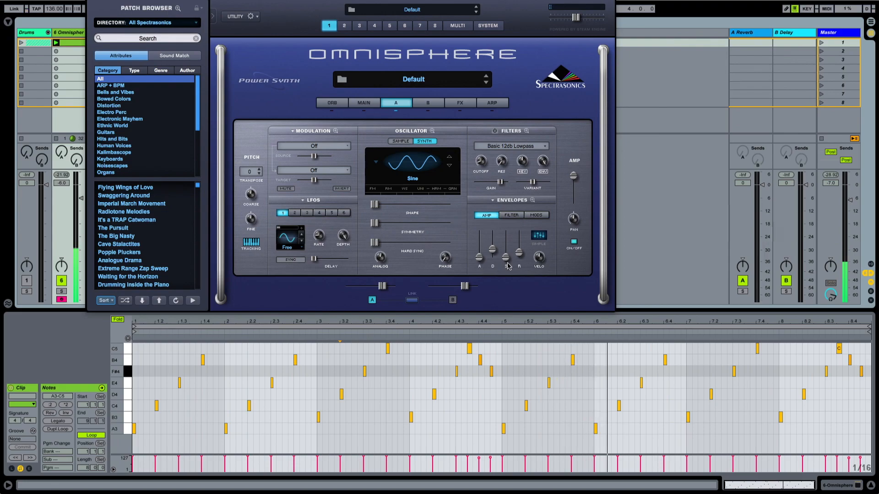
{"action": "mouse_move", "coordinate": [520, 255]}
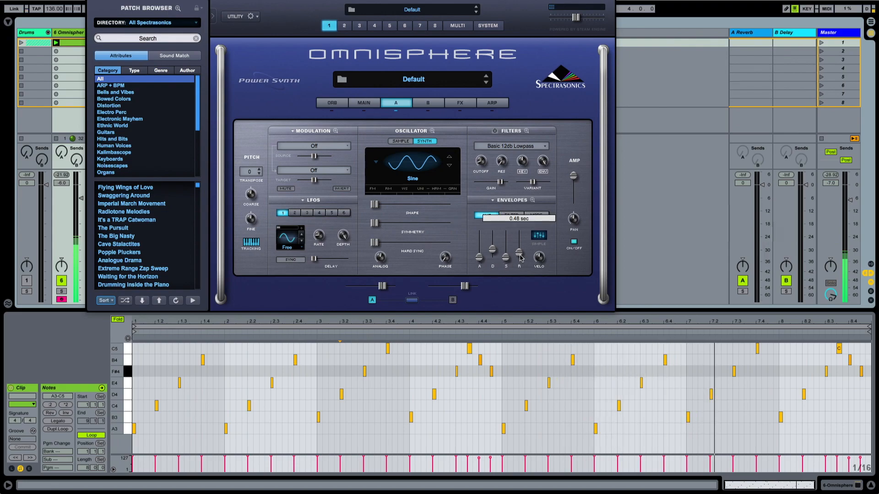
{"action": "left_click_drag", "start_coordinate": [519, 255], "coordinate": [520, 255]}
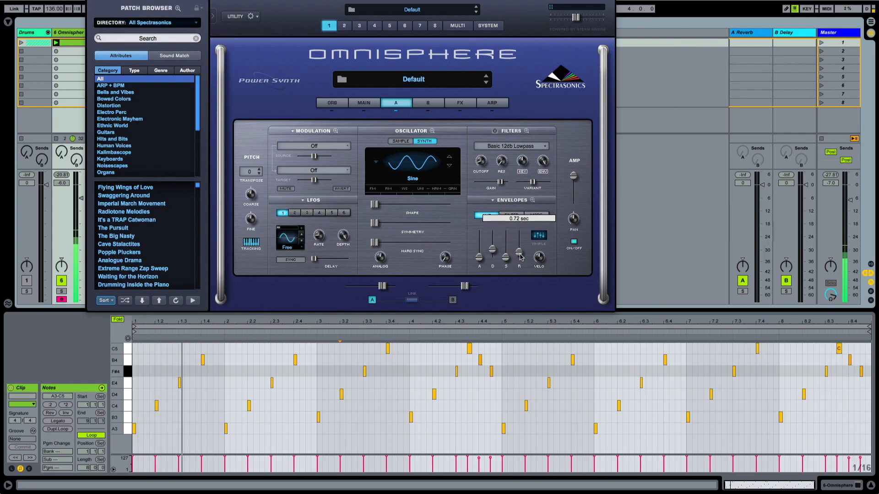
{"action": "left_click_drag", "start_coordinate": [494, 250], "coordinate": [495, 255]}
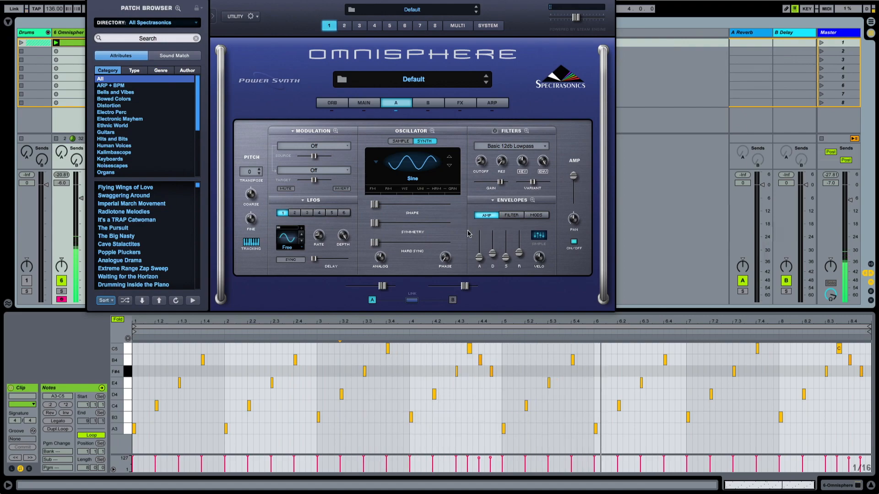
- Shorten the filter envelope's decay and release, lower its sustain to minimum, and return to the amp envelope
{"action": "left_click", "coordinate": [511, 215]}
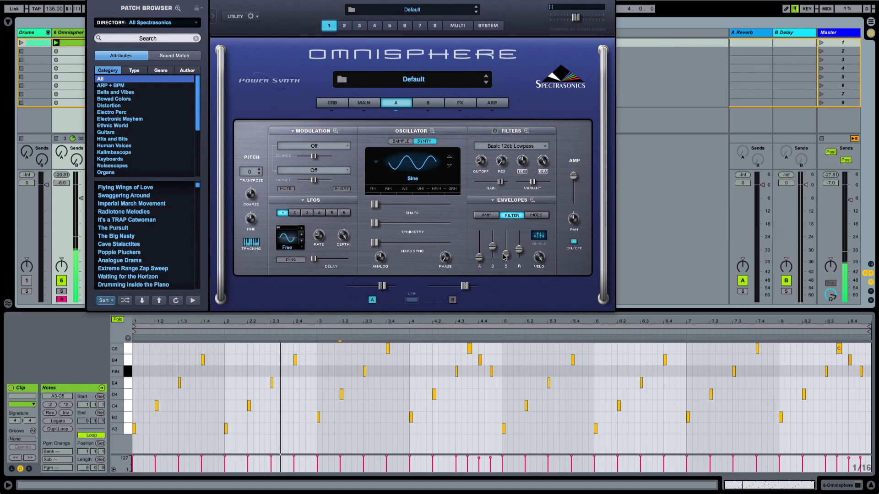
{"action": "left_click_drag", "start_coordinate": [492, 247], "coordinate": [519, 256]}
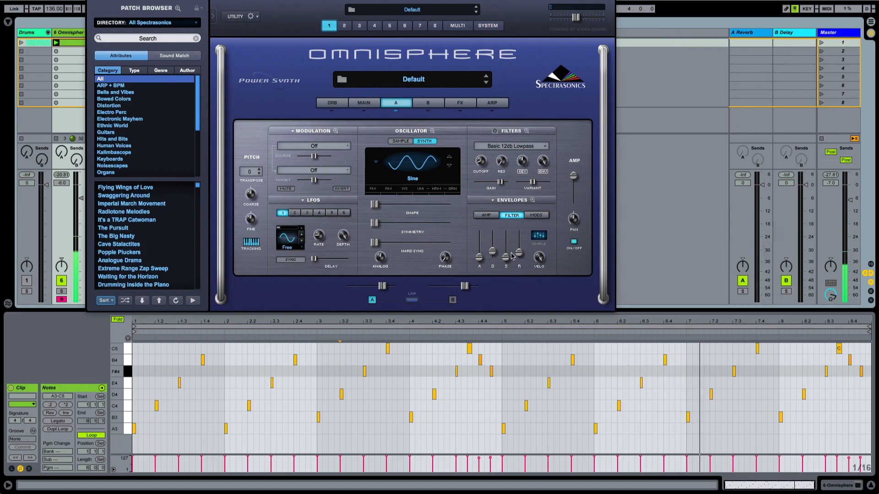
{"action": "mouse_move", "coordinate": [491, 253]}
{"action": "left_click_drag", "start_coordinate": [491, 253], "coordinate": [493, 255]}
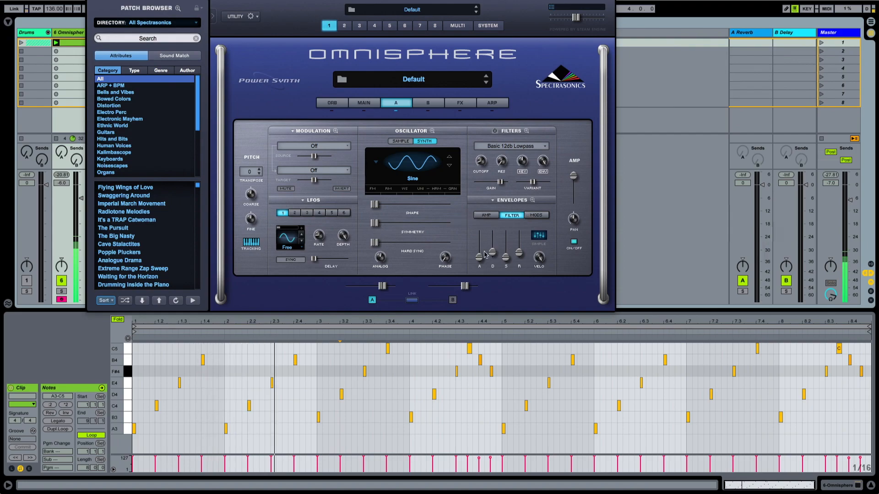
{"action": "left_click", "coordinate": [487, 215]}
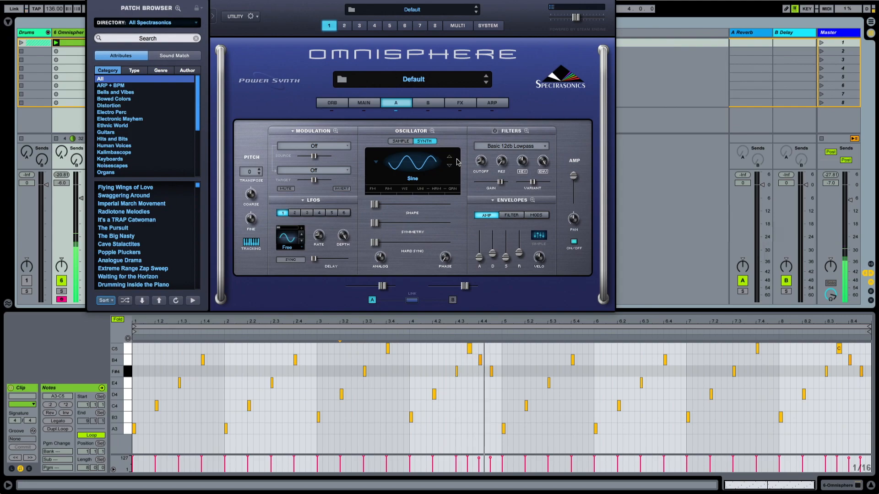
- Set layer A's oscillator unison spread to minimum and enable Unison in the Oscillator Zoom view
{"action": "left_click", "coordinate": [432, 132]}
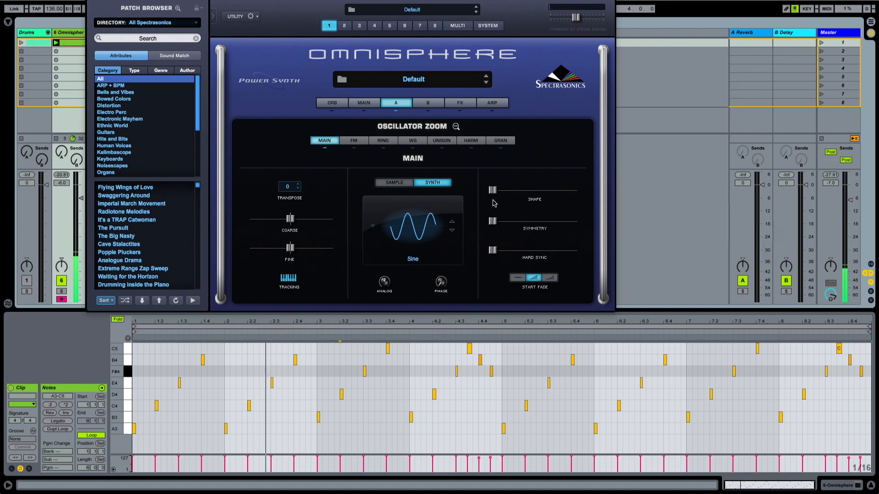
{"action": "left_click", "coordinate": [456, 127]}
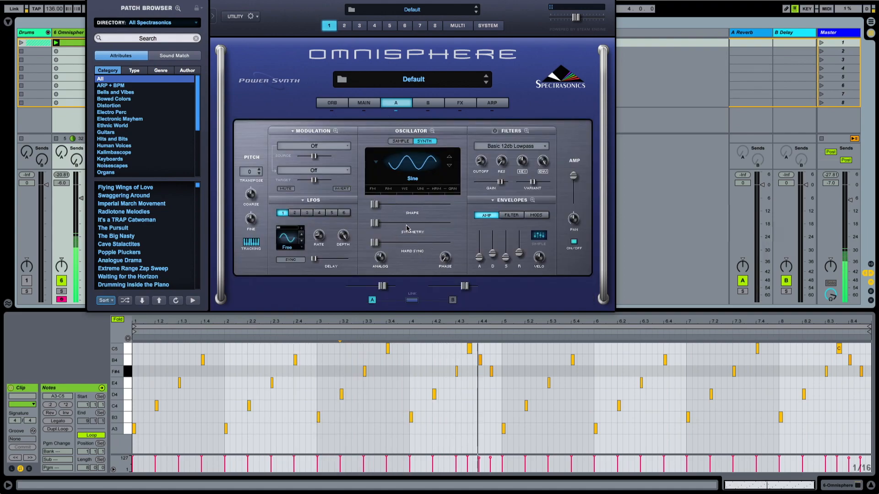
{"action": "left_click", "coordinate": [431, 131]}
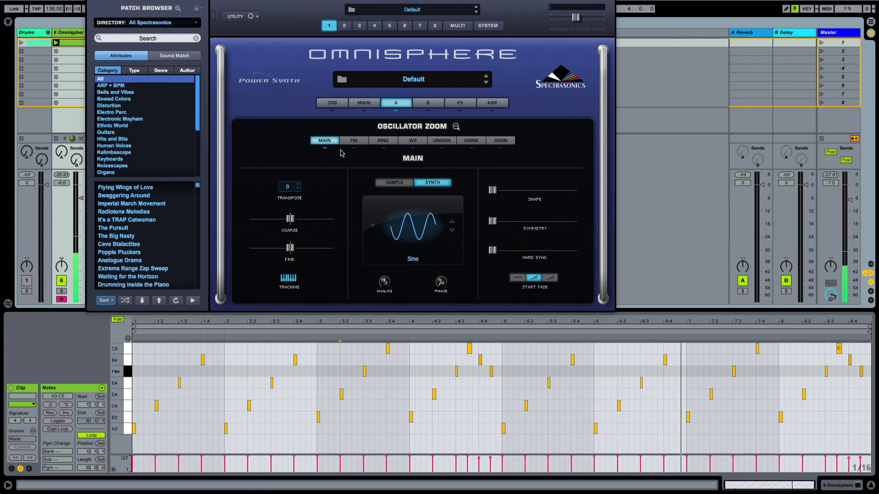
{"action": "left_click", "coordinate": [442, 141]}
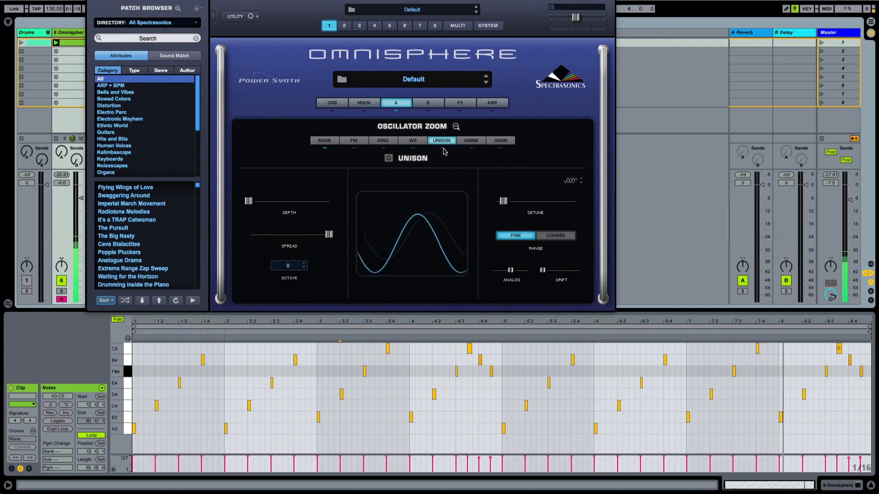
{"action": "left_click_drag", "start_coordinate": [329, 234], "coordinate": [220, 242]}
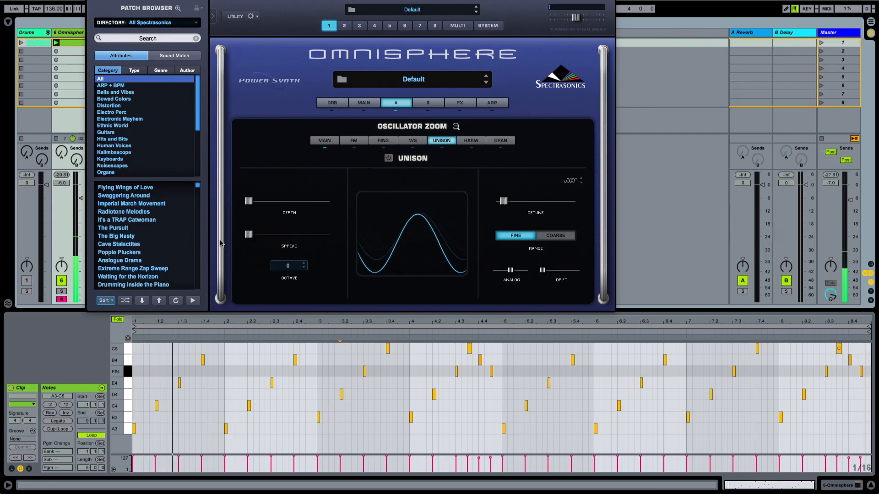
{"action": "left_click", "coordinate": [389, 159]}
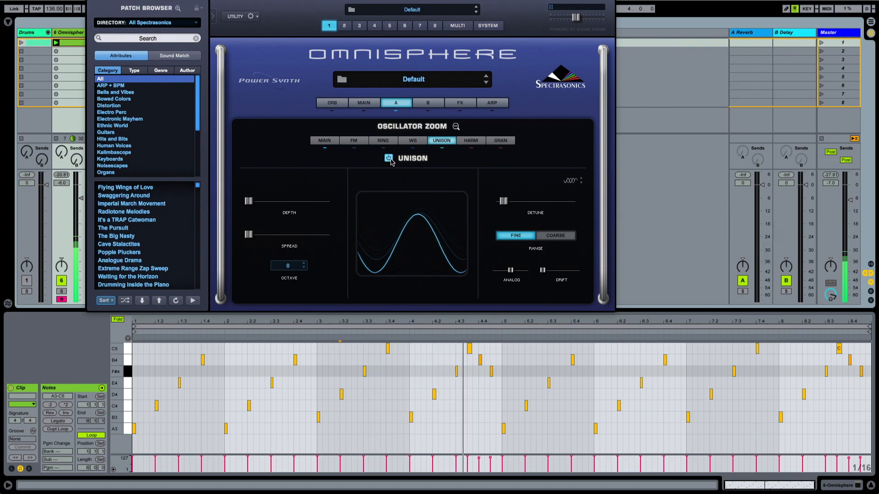
- Raise unison depth and spread to about a third of their range, nudge detune up slightly, and leave the Oscillator Zoom view
{"action": "left_click", "coordinate": [253, 204]}
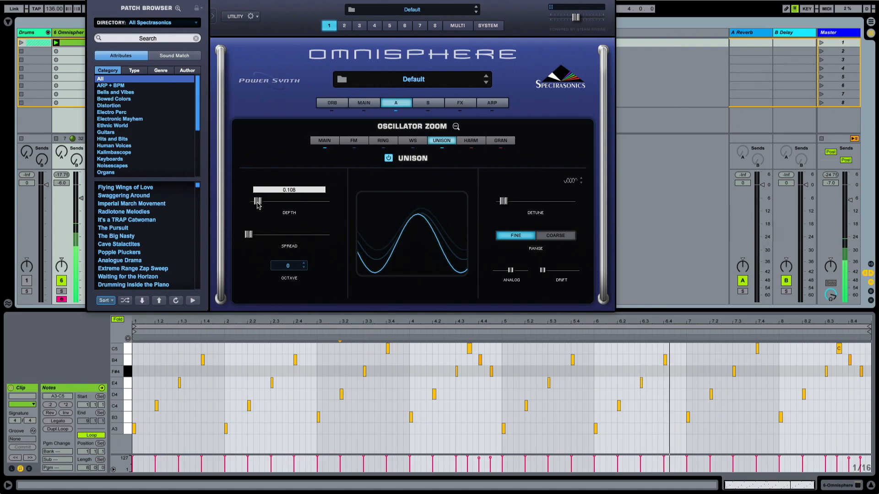
{"action": "left_click_drag", "start_coordinate": [254, 204], "coordinate": [279, 207]}
{"action": "left_click_drag", "start_coordinate": [249, 234], "coordinate": [275, 237]}
{"action": "left_click_drag", "start_coordinate": [275, 236], "coordinate": [277, 237]}
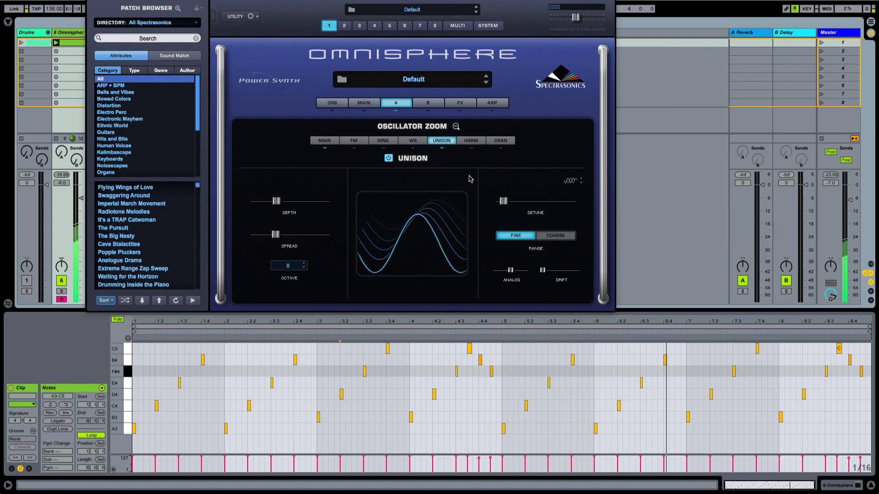
{"action": "left_click_drag", "start_coordinate": [503, 201], "coordinate": [505, 202]}
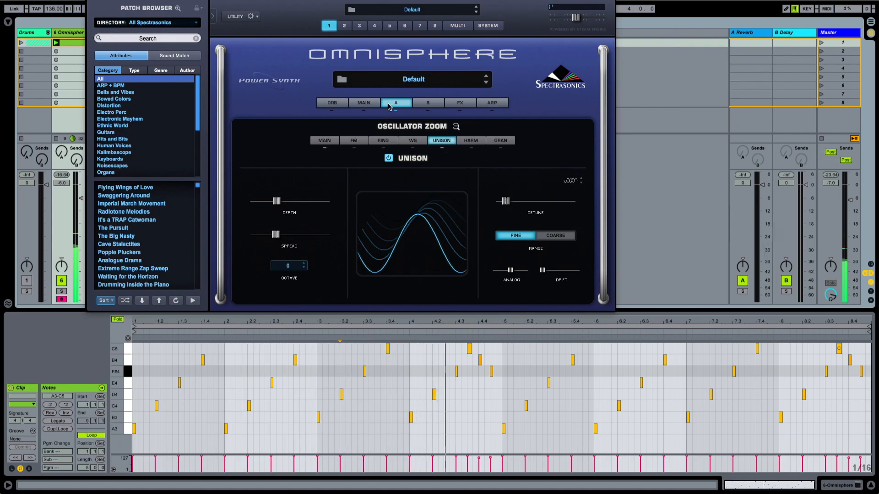
{"action": "left_click", "coordinate": [456, 126]}
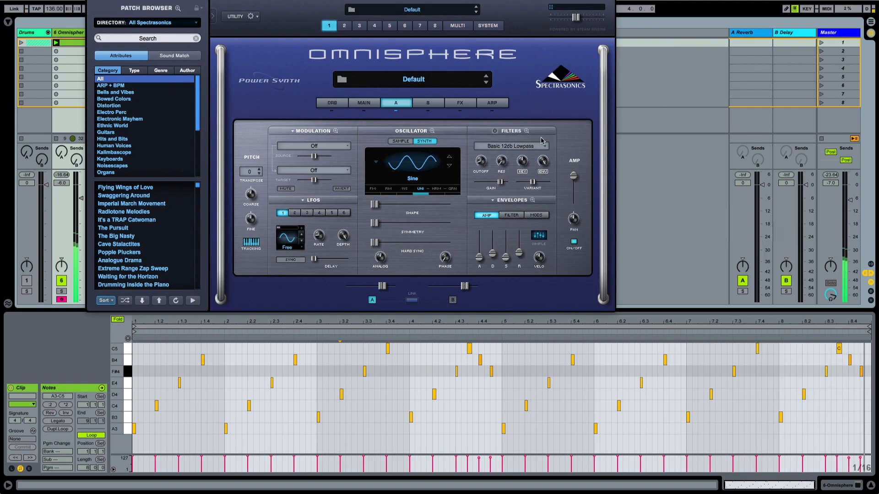
- Enable layer A's filter and load the LPF Power Juice 48db lowpass preset
{"action": "left_click", "coordinate": [495, 132]}
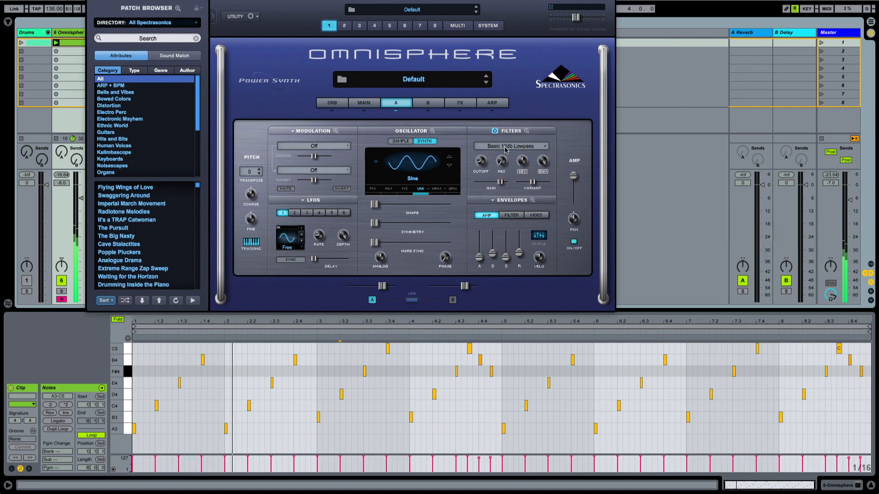
{"action": "left_click", "coordinate": [505, 147]}
{"action": "mouse_move", "coordinate": [504, 148]}
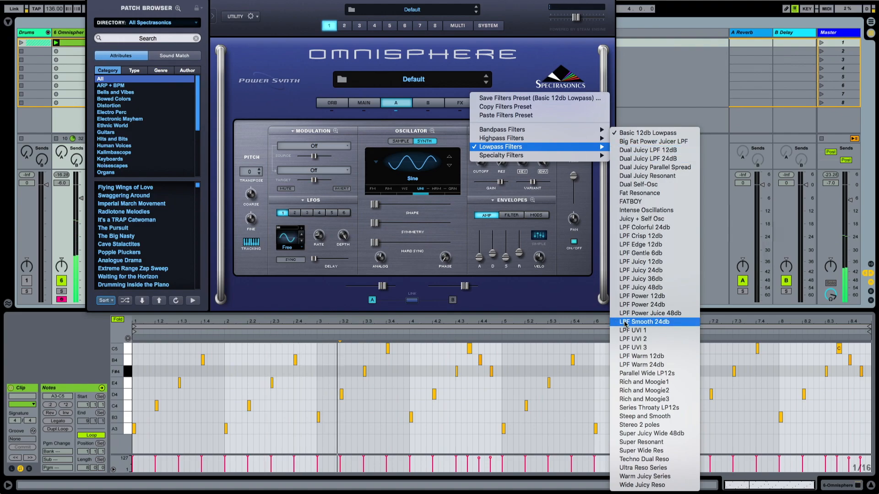
{"action": "left_click", "coordinate": [660, 314]}
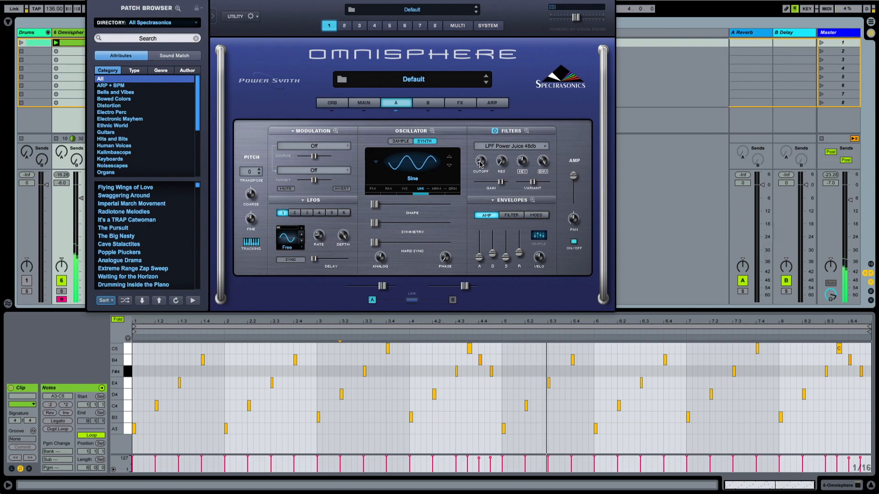
- Adjust the cutoff of layer A's filter while the clip plays
{"action": "right_click", "coordinate": [479, 161]}
{"action": "left_click", "coordinate": [471, 159]}
{"action": "left_click_drag", "start_coordinate": [480, 161], "coordinate": [477, 131]}
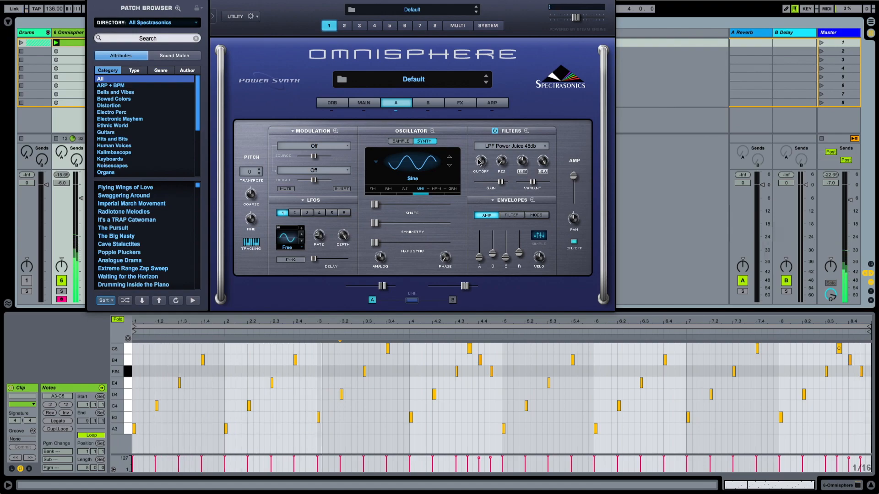
{"action": "left_click_drag", "start_coordinate": [479, 161], "coordinate": [476, 139]}
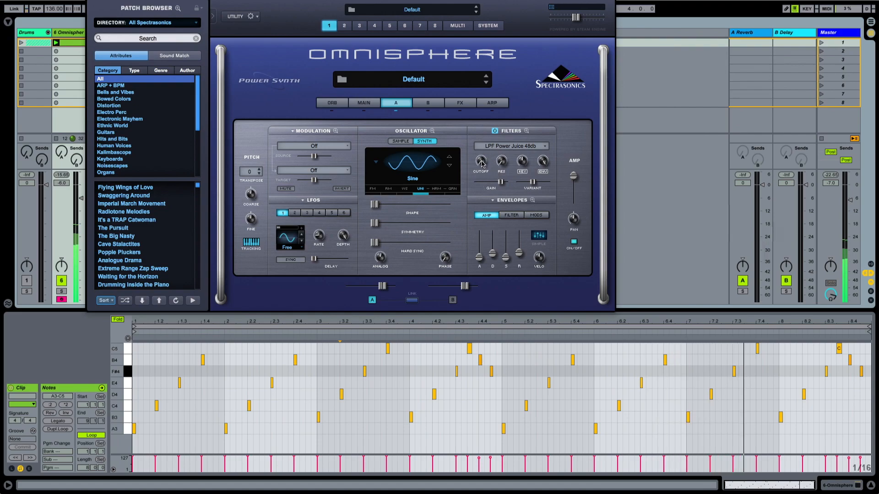
- Assign an LFO as the modulation source for layer A's filter cutoff
{"action": "right_click", "coordinate": [481, 165]}
{"action": "mouse_move", "coordinate": [491, 173]}
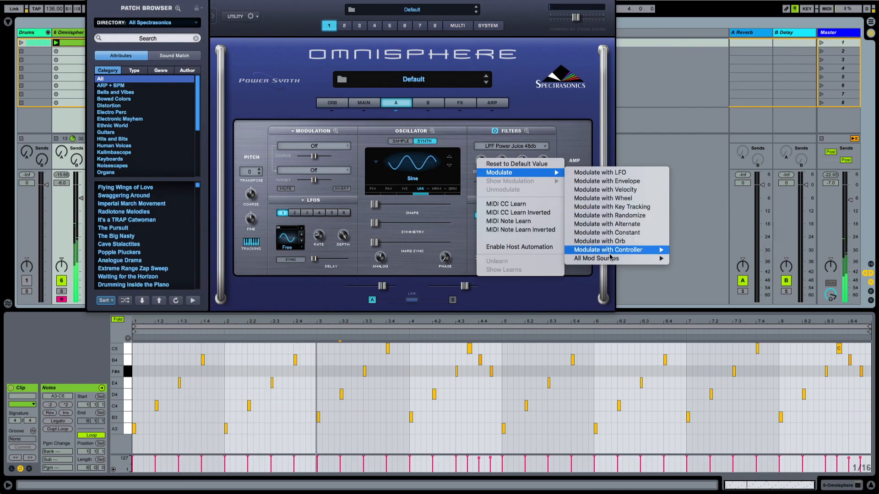
{"action": "left_click", "coordinate": [611, 174]}
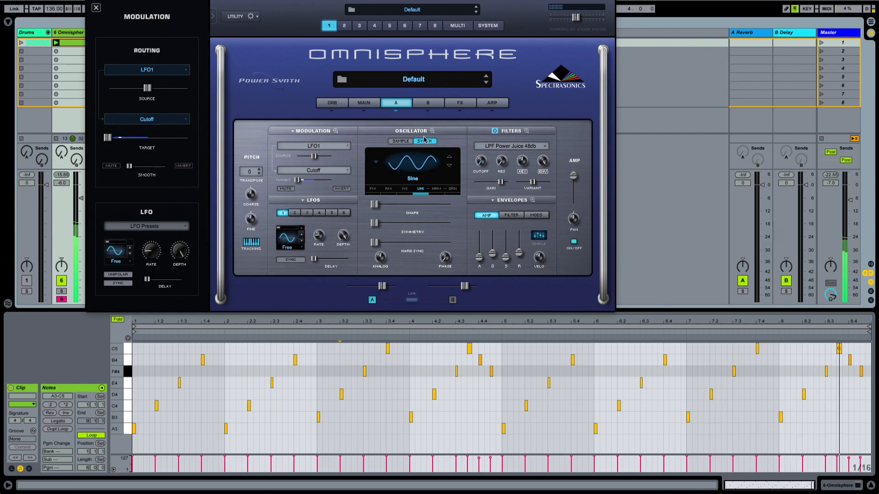
{"action": "right_click", "coordinate": [487, 169]}
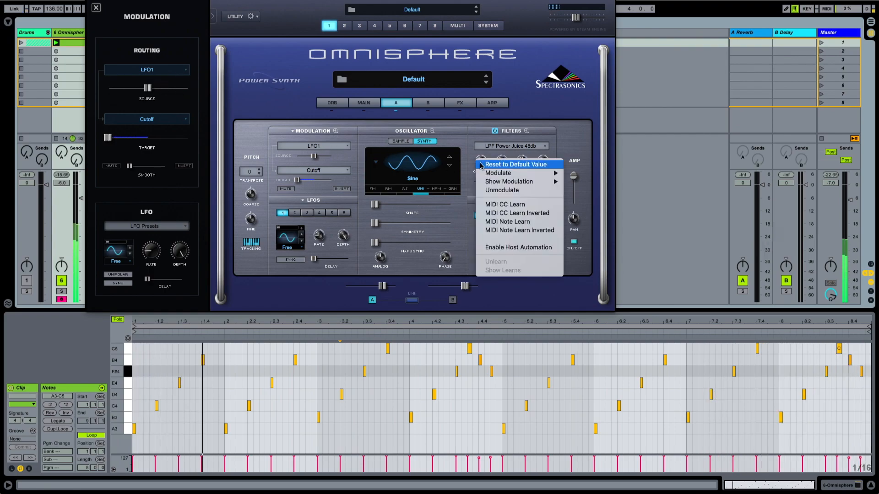
{"action": "mouse_move", "coordinate": [527, 173]}
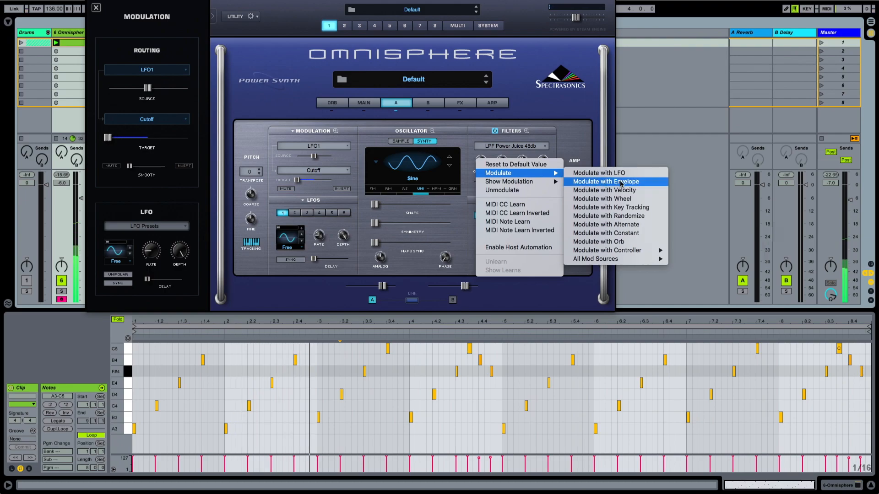
{"action": "left_click", "coordinate": [579, 133]}
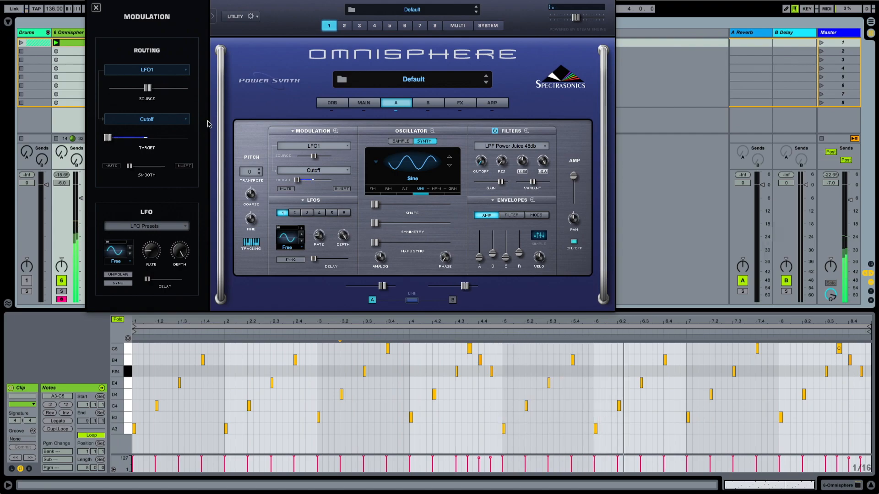
- Sync LFO1 to tempo, adjust its rate, raise the cutoff modulation's source amount to about three quarters, and add a slight LFO delay
{"action": "left_click", "coordinate": [118, 283]}
{"action": "left_click_drag", "start_coordinate": [151, 257], "coordinate": [154, 232]}
{"action": "left_click_drag", "start_coordinate": [147, 88], "coordinate": [168, 90]}
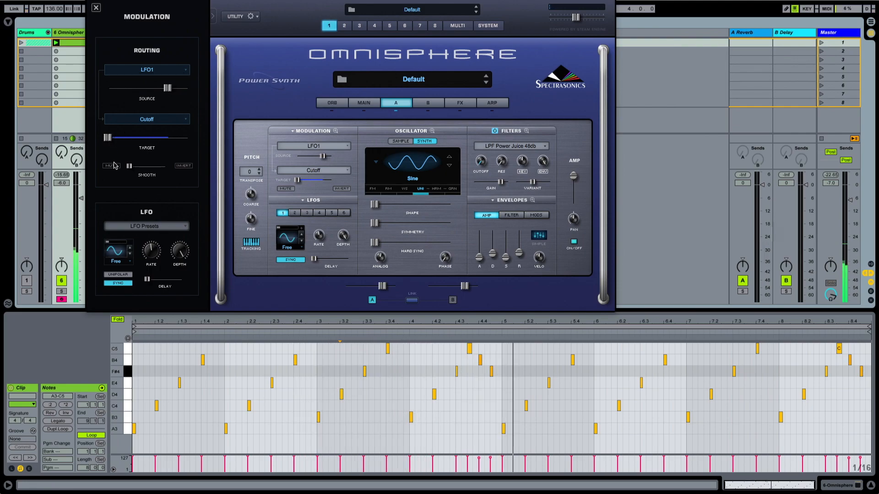
{"action": "left_click_drag", "start_coordinate": [148, 280], "coordinate": [149, 281]}
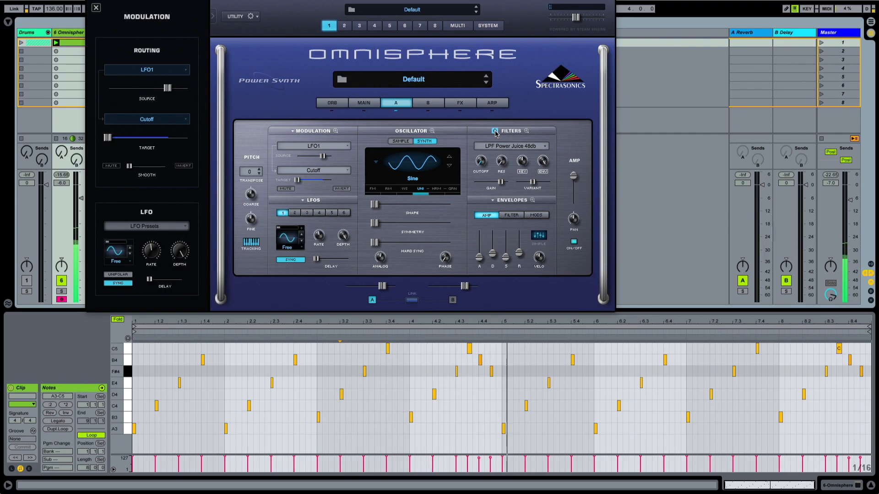
{"action": "left_click", "coordinate": [96, 7]}
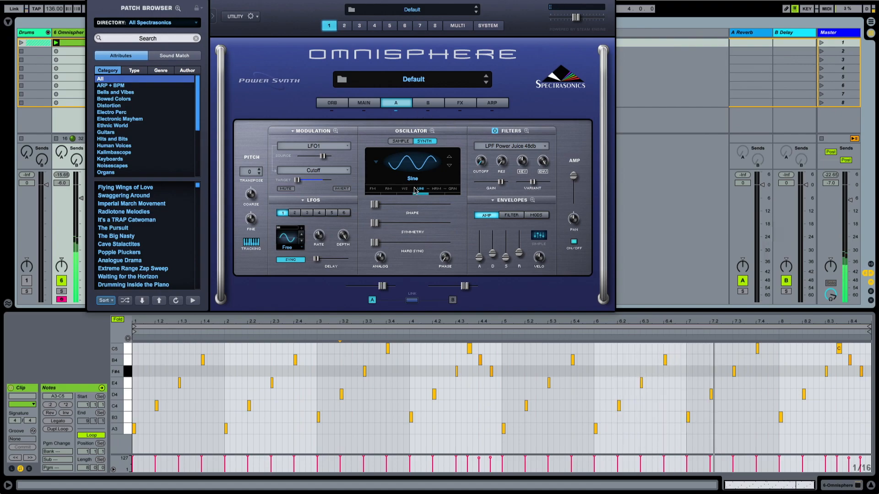
- In layer A's Oscillator Zoom, set hard sync to about 0.065 and raise shape to about a tenth of its range
{"action": "left_click", "coordinate": [431, 132]}
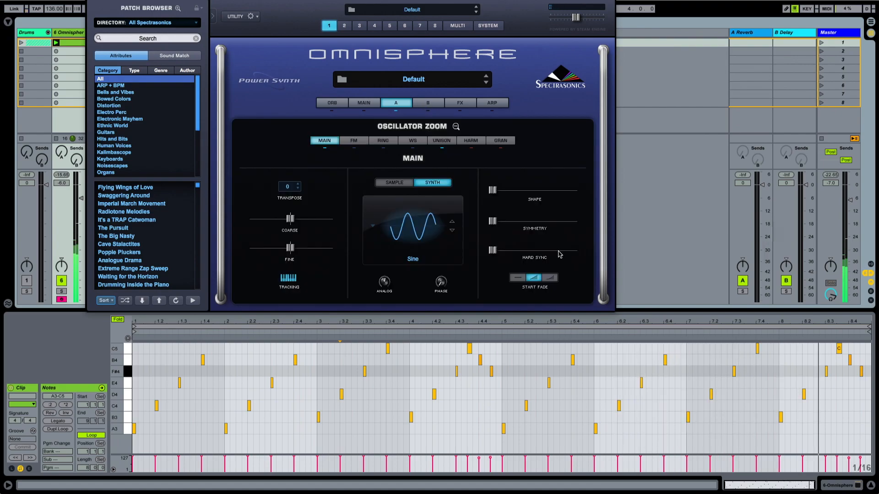
{"action": "mouse_move", "coordinate": [492, 252]}
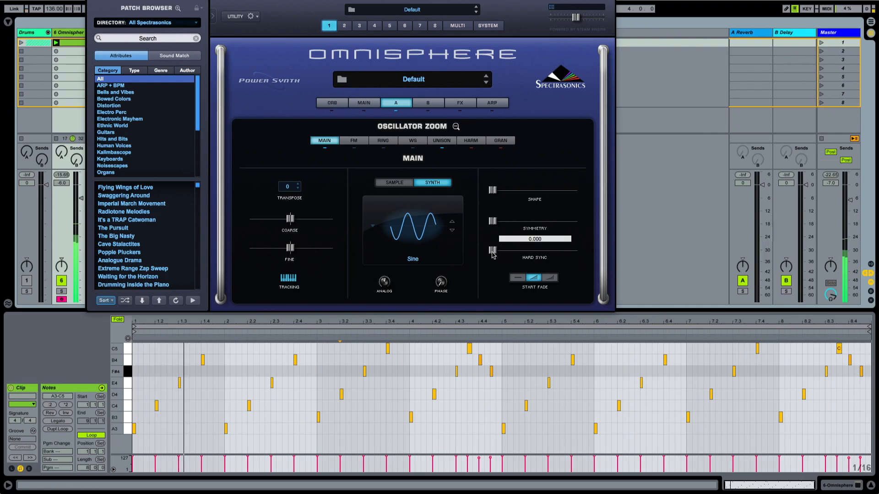
{"action": "left_click_drag", "start_coordinate": [492, 254], "coordinate": [499, 255]}
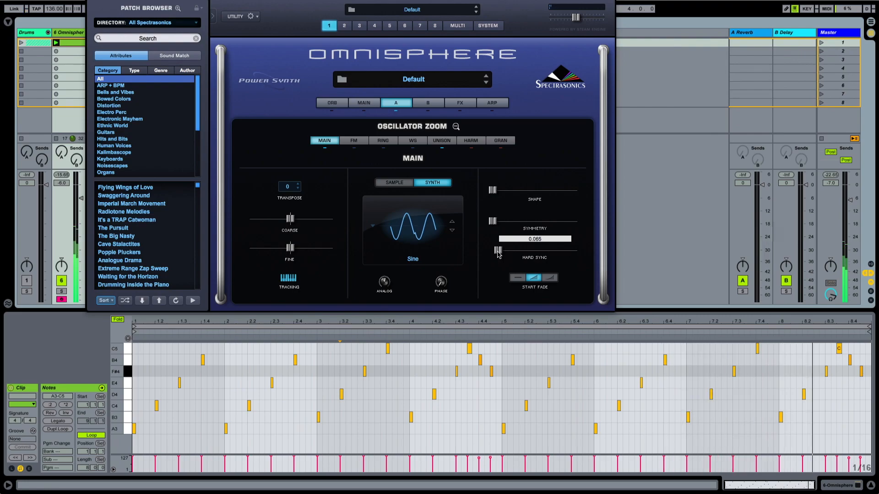
{"action": "left_click_drag", "start_coordinate": [499, 254], "coordinate": [498, 255]}
{"action": "left_click_drag", "start_coordinate": [492, 190], "coordinate": [501, 192]}
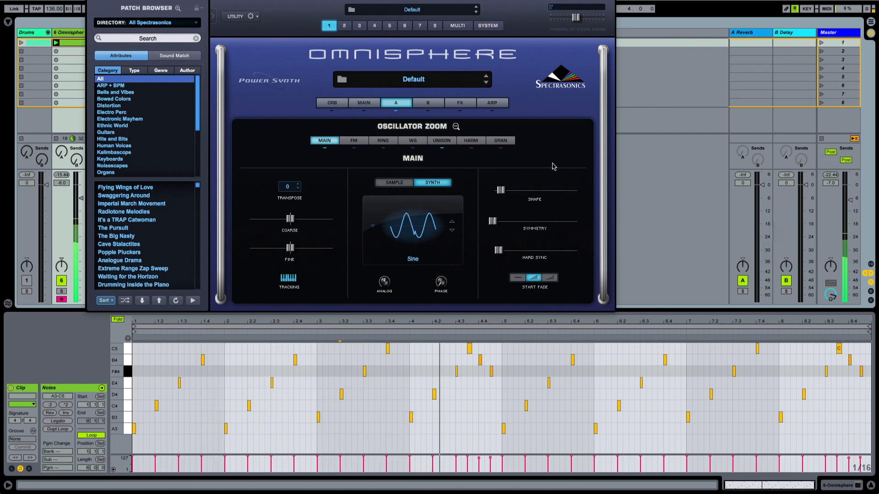
{"action": "left_click", "coordinate": [456, 126]}
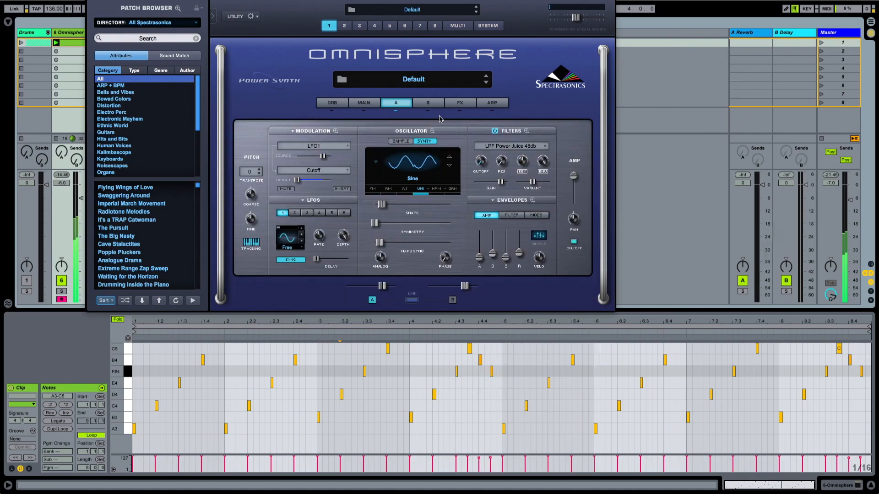
- Switch layer B's oscillator to synth mode, turn the layer on, and audition the clip
{"action": "left_click", "coordinate": [428, 102]}
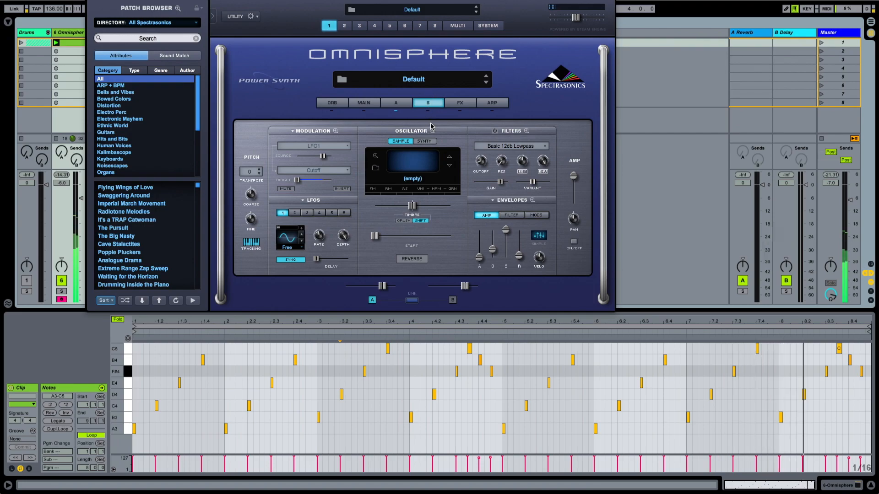
{"action": "left_click", "coordinate": [424, 141]}
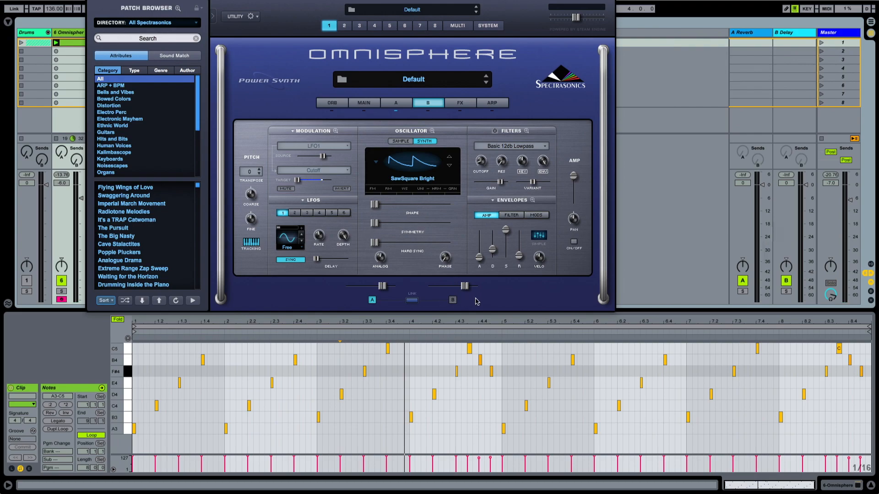
{"action": "key", "text": "space"}
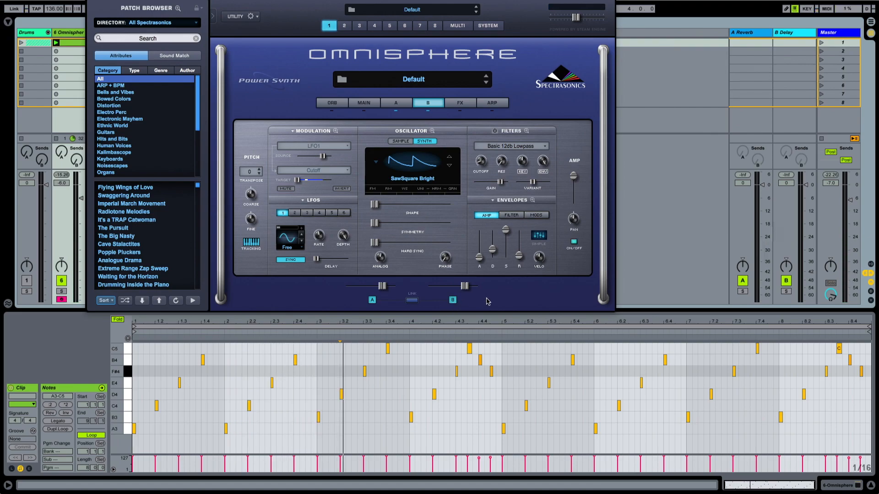
{"action": "key", "text": "space"}
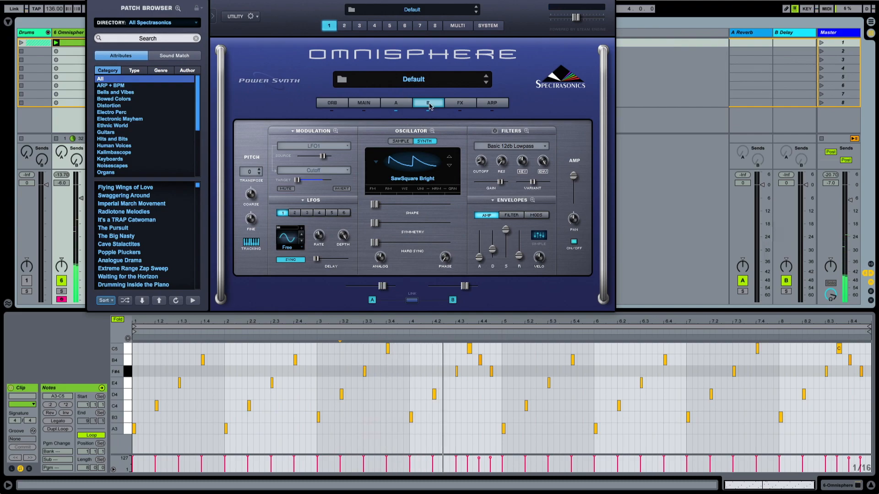
{"action": "left_click", "coordinate": [403, 105]}
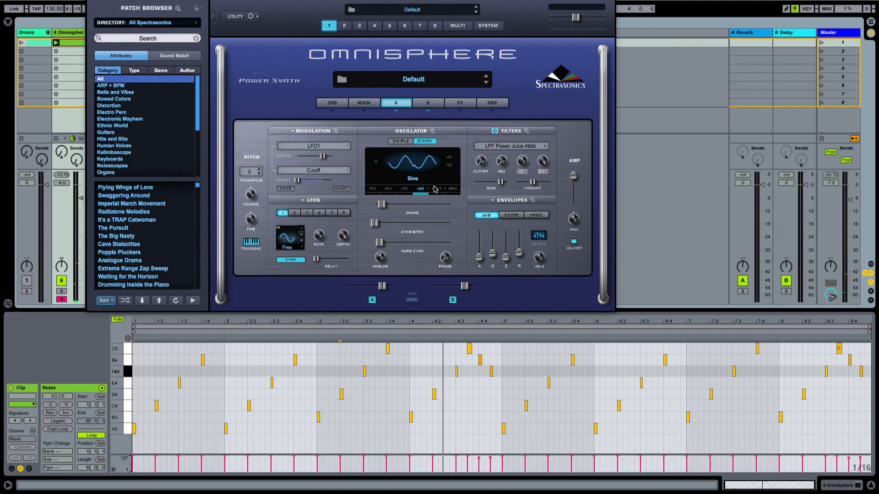
{"action": "left_click", "coordinate": [493, 201]}
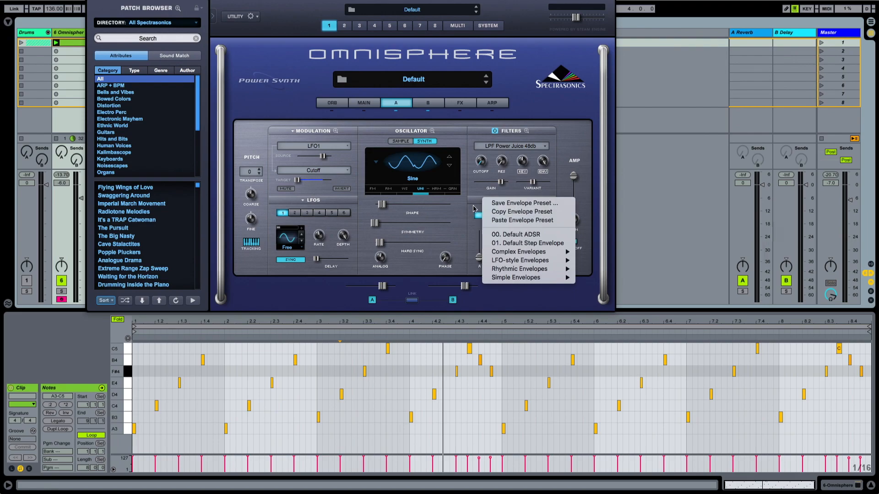
{"action": "left_click", "coordinate": [481, 207]}
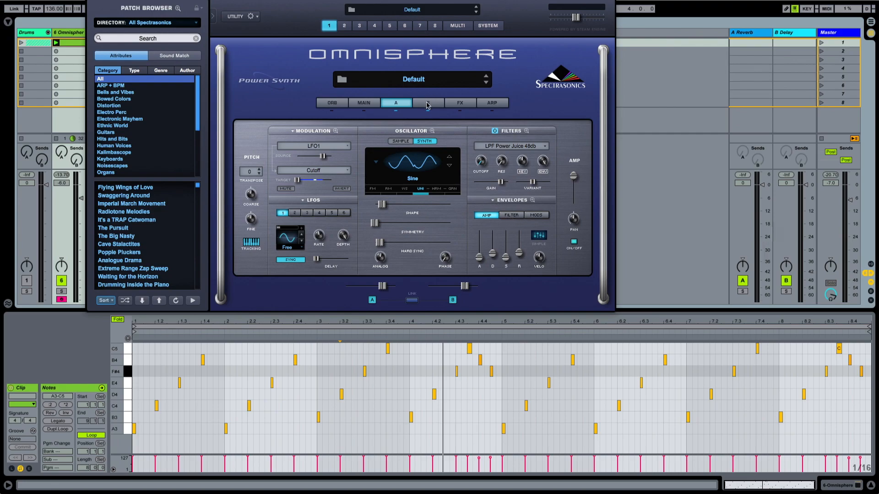
{"action": "left_click", "coordinate": [427, 104]}
- Copy layer A's amp envelope preset and paste it onto layer B's amp envelope
{"action": "left_click", "coordinate": [396, 105]}
{"action": "left_click", "coordinate": [493, 203]}
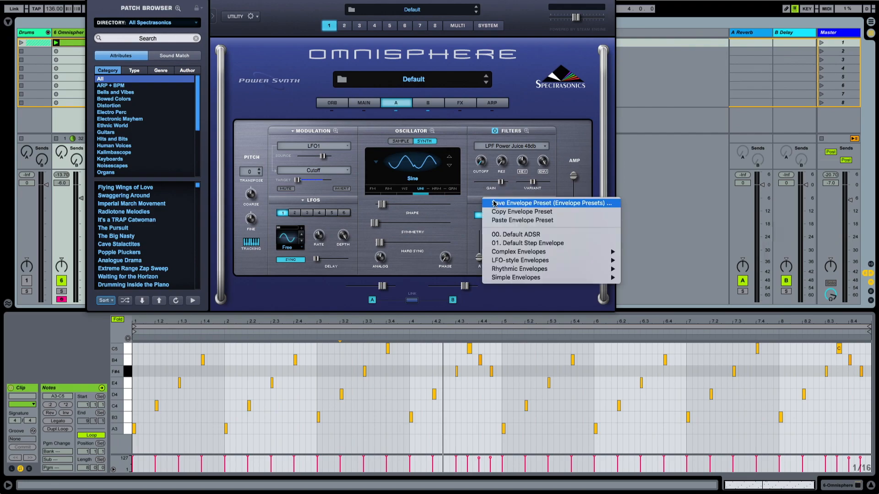
{"action": "left_click", "coordinate": [544, 213]}
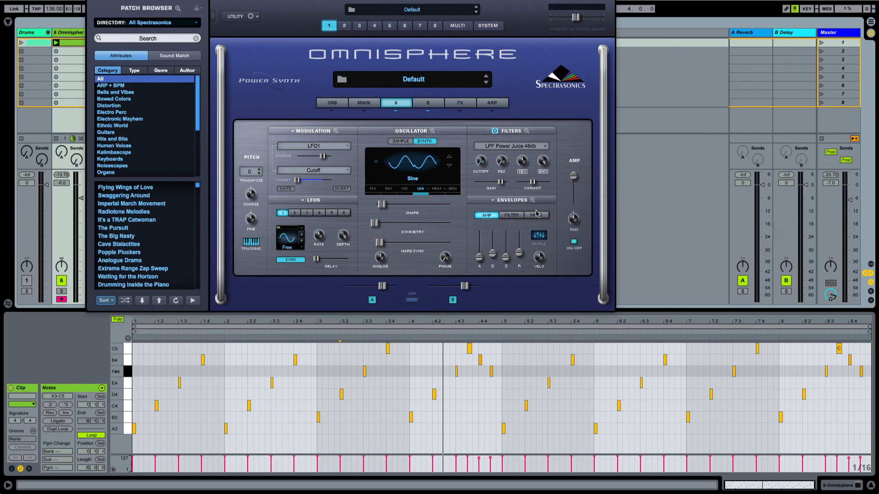
{"action": "left_click", "coordinate": [429, 103]}
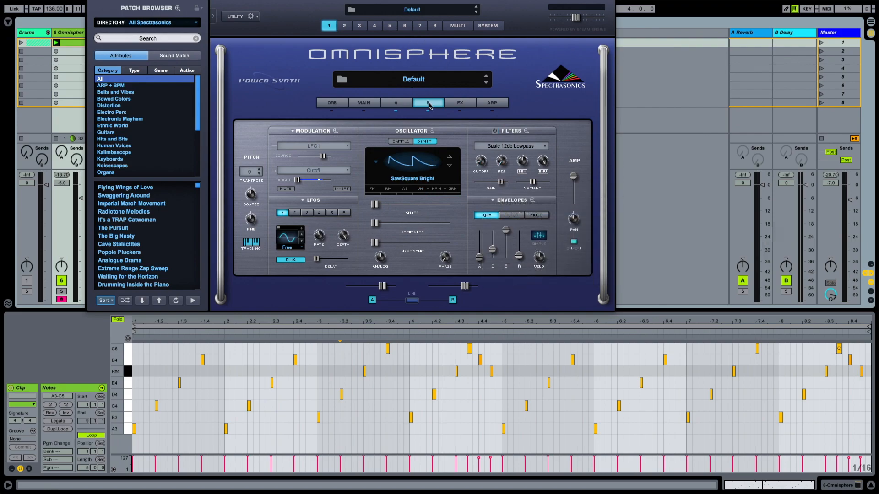
{"action": "left_click", "coordinate": [495, 203]}
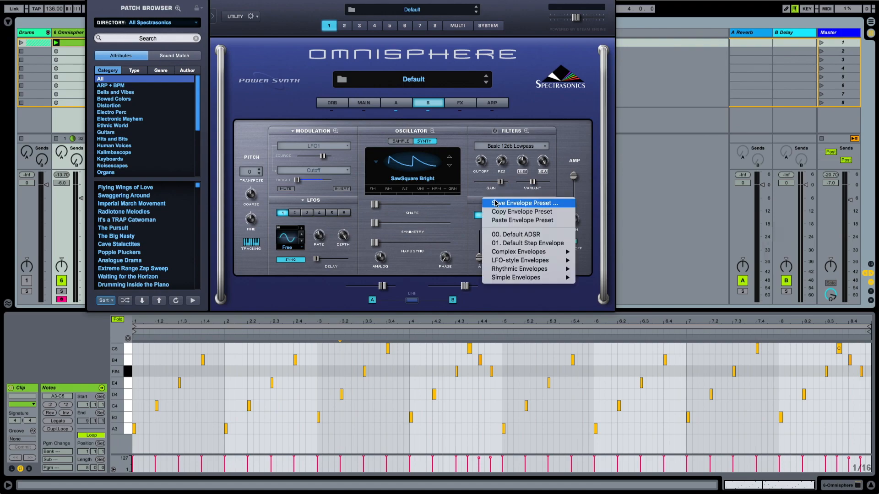
{"action": "left_click", "coordinate": [512, 220]}
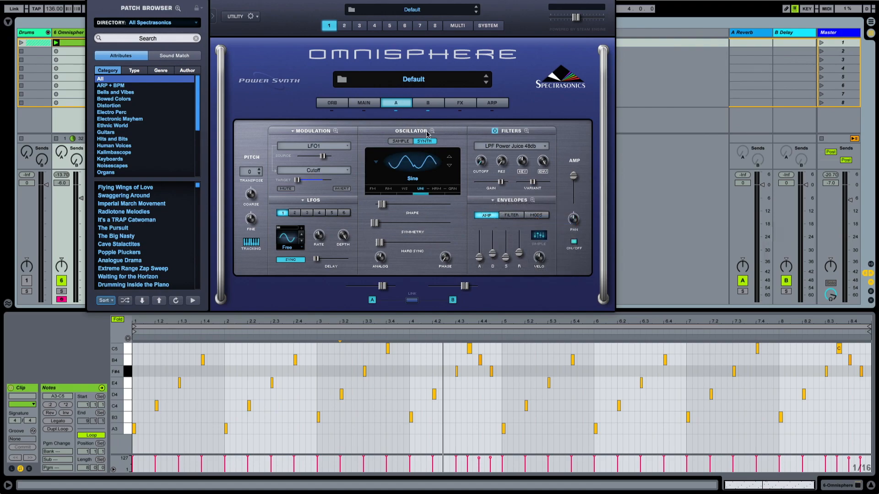
- Copy layer A's filter envelope preset and paste it onto layer B's filter envelope
{"action": "left_click", "coordinate": [493, 200]}
{"action": "left_click", "coordinate": [502, 212]}
{"action": "left_click", "coordinate": [429, 102]}
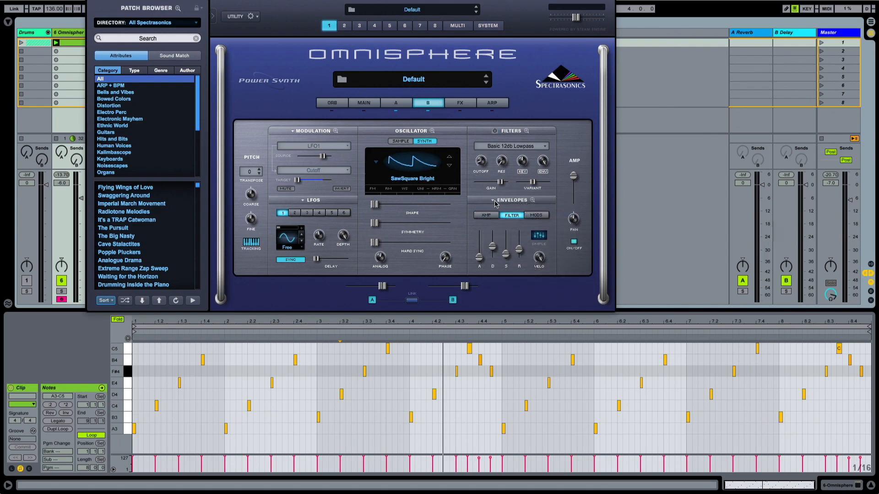
{"action": "left_click", "coordinate": [494, 200]}
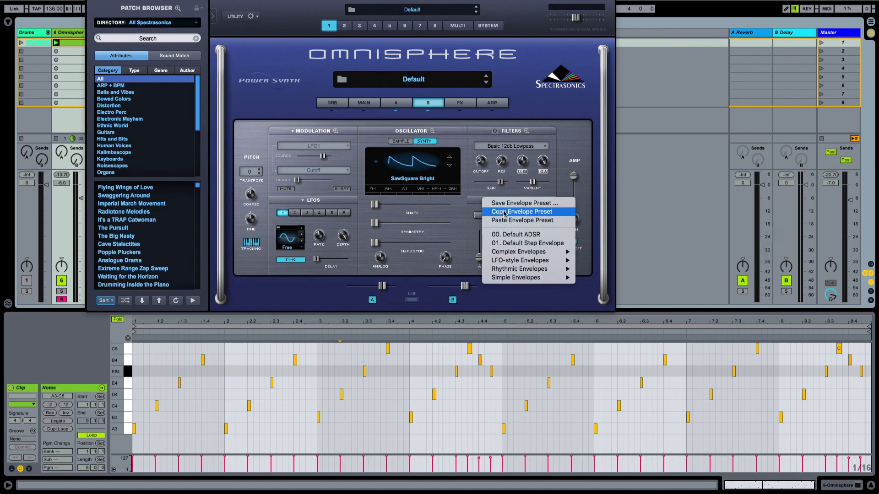
{"action": "left_click", "coordinate": [504, 220]}
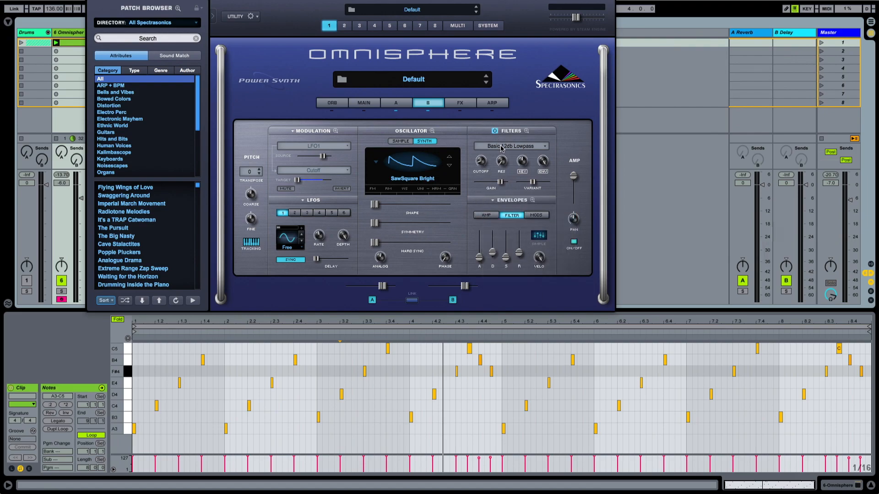
- Enable layer B's filter and load the LPF Power Juice 48db lowpass preset
{"action": "left_click", "coordinate": [502, 146]}
{"action": "mouse_move", "coordinate": [499, 151]}
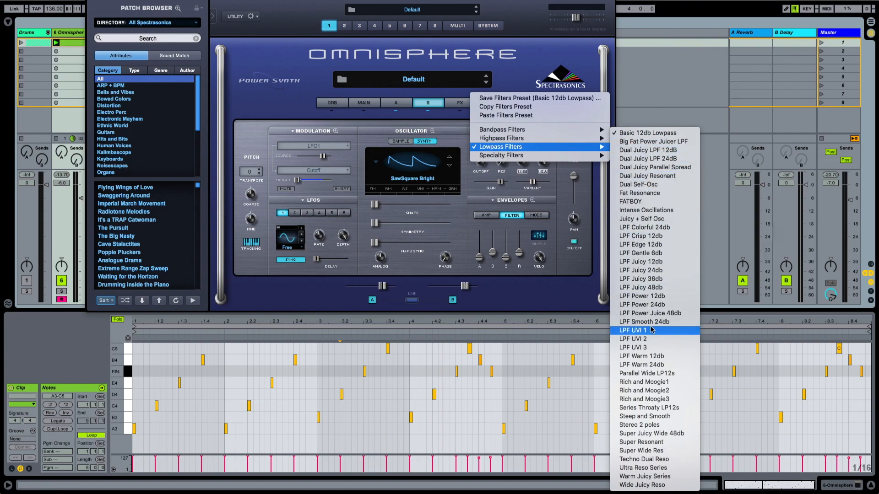
{"action": "left_click", "coordinate": [437, 166]}
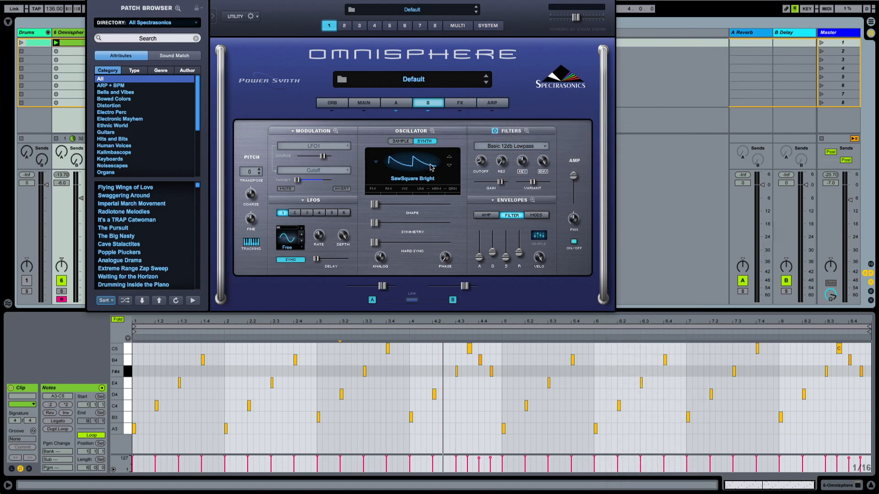
- Modulate layer B's filter cutoff with an LFO and set the modulation source to LFO1
{"action": "right_click", "coordinate": [481, 164]}
{"action": "mouse_move", "coordinate": [495, 170]}
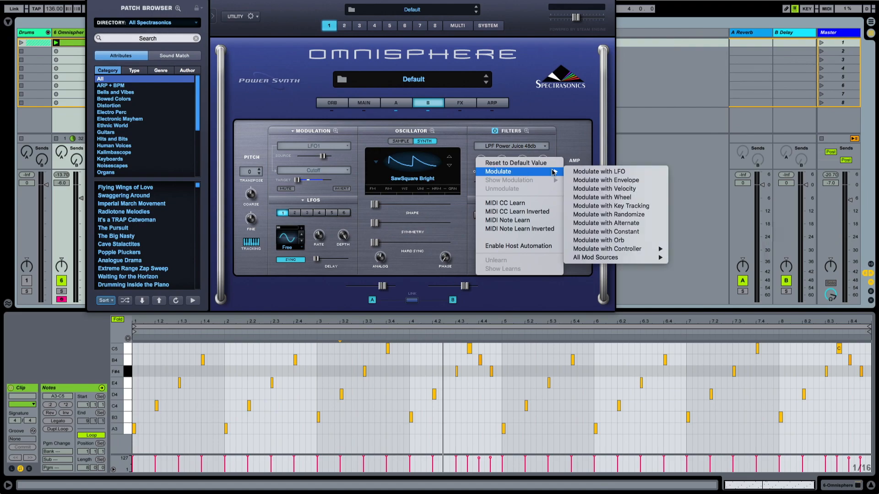
{"action": "left_click", "coordinate": [603, 172]}
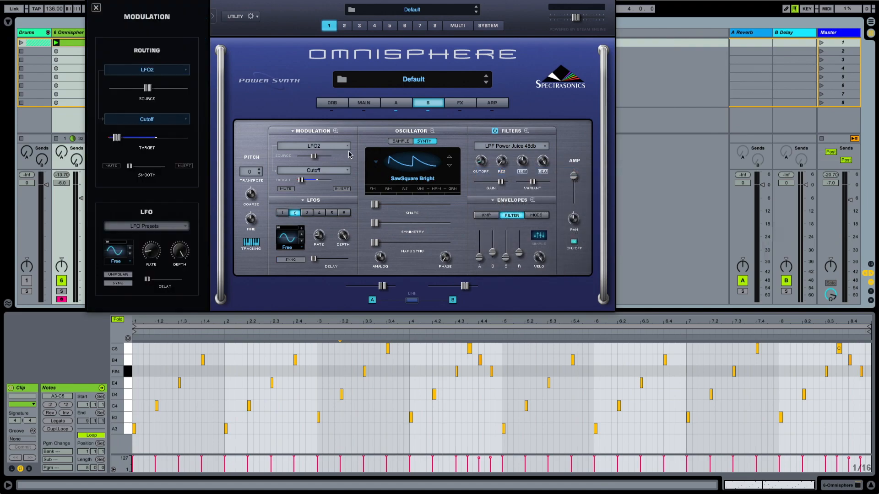
{"action": "left_click", "coordinate": [295, 146]}
{"action": "left_click", "coordinate": [294, 139]}
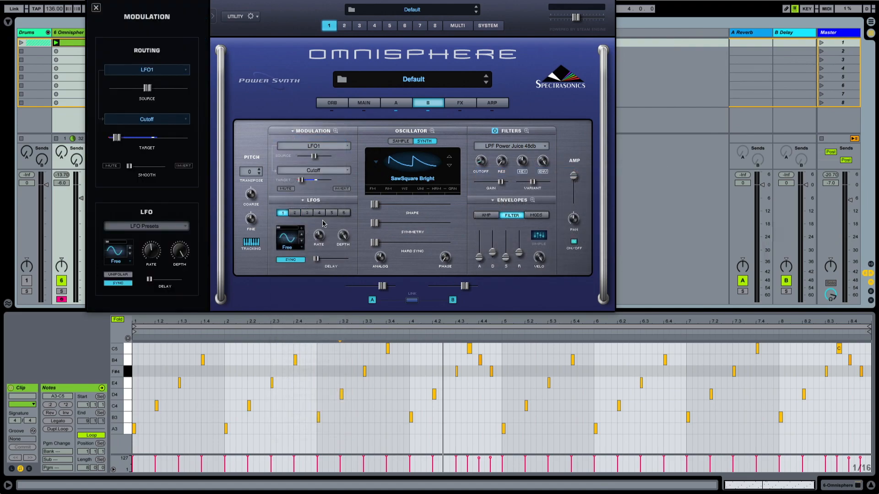
- Compare layer A's cutoff modulation settings with layer B's, then leave the modulation view with layer B showing
{"action": "left_click", "coordinate": [396, 104]}
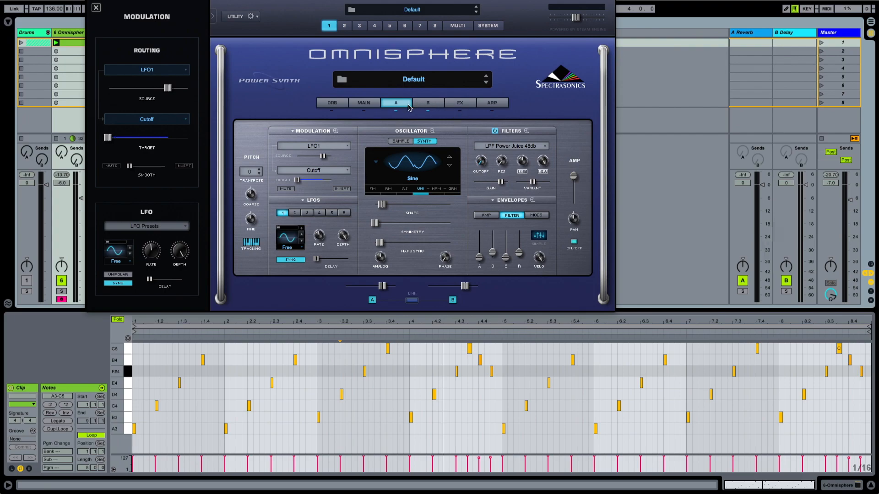
{"action": "left_click", "coordinate": [461, 104]}
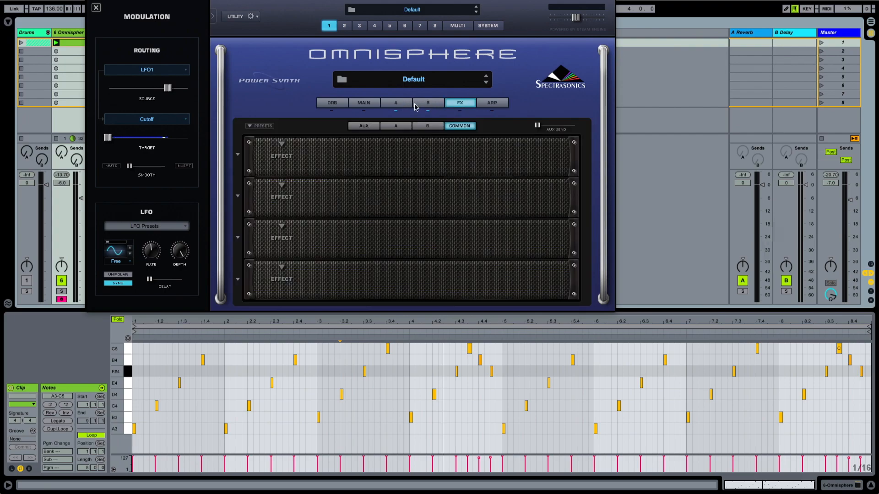
{"action": "left_click", "coordinate": [429, 104]}
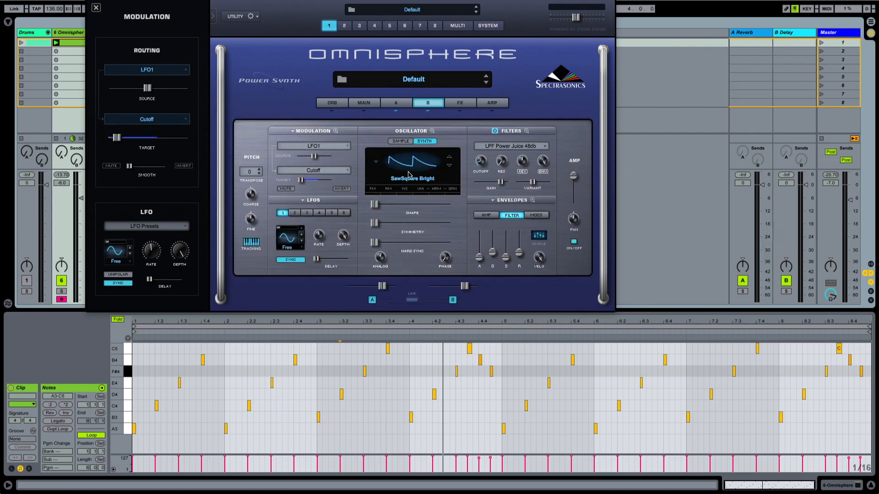
{"action": "left_click", "coordinate": [96, 8]}
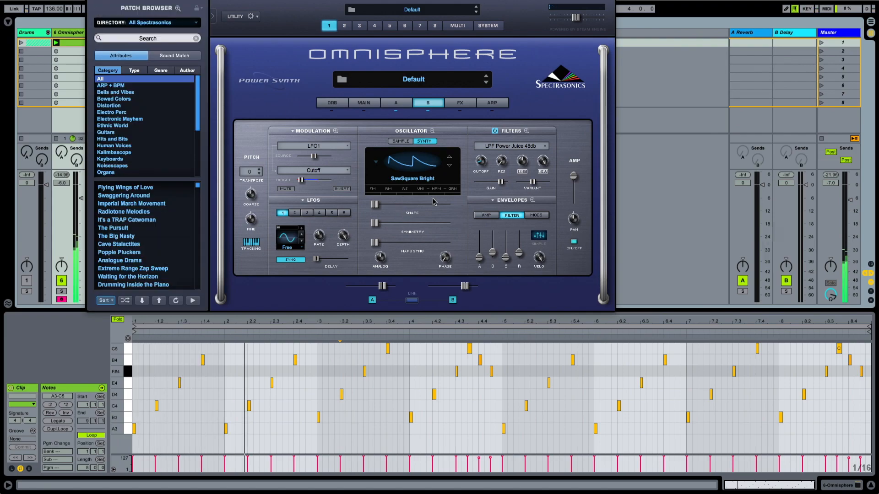
- Set layer B's oscillator waveform to Triangle, with shape at about 0.188 and slight amounts of symmetry and hard sync
{"action": "left_click", "coordinate": [413, 168]}
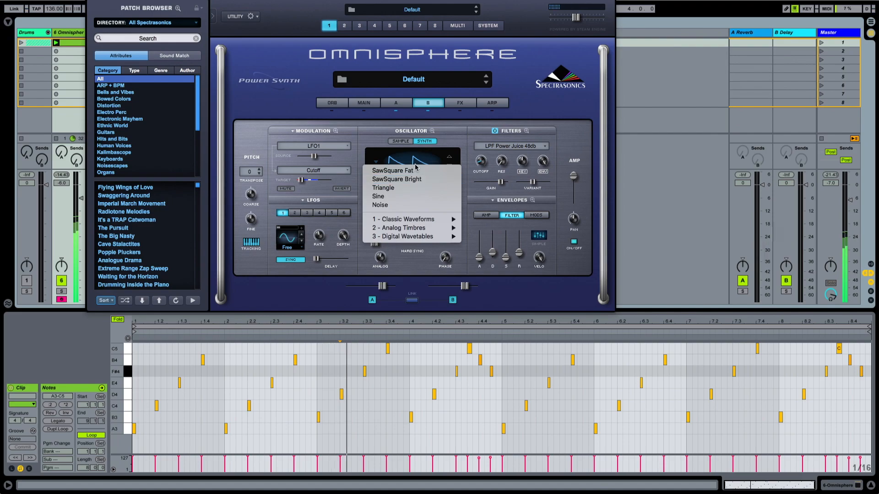
{"action": "left_click", "coordinate": [383, 188]}
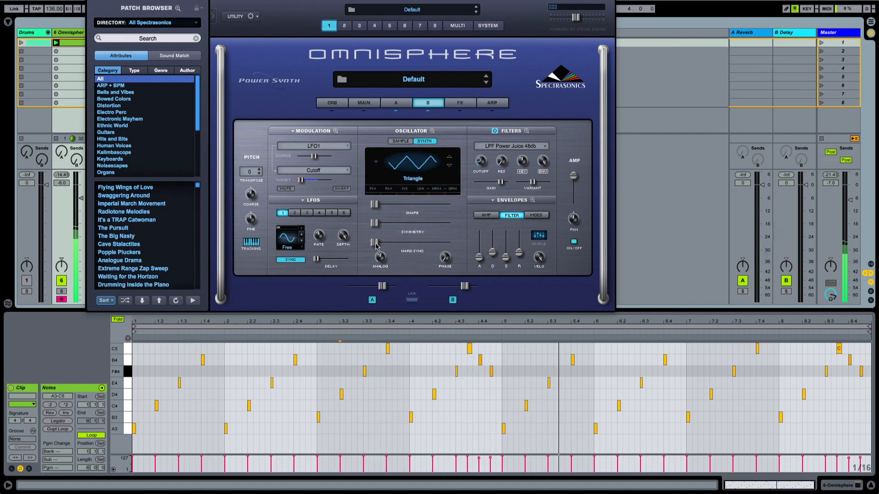
{"action": "left_click_drag", "start_coordinate": [378, 243], "coordinate": [383, 243]}
{"action": "left_click_drag", "start_coordinate": [375, 204], "coordinate": [415, 205]}
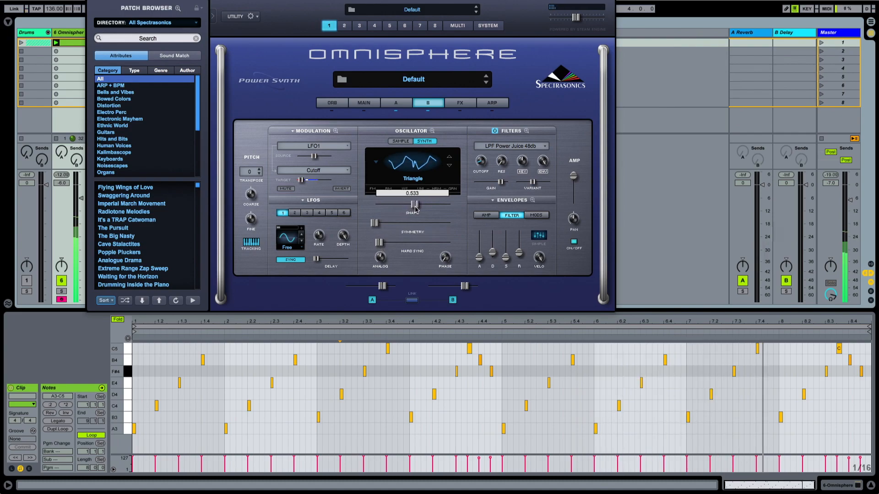
{"action": "left_click_drag", "start_coordinate": [380, 242], "coordinate": [388, 211]}
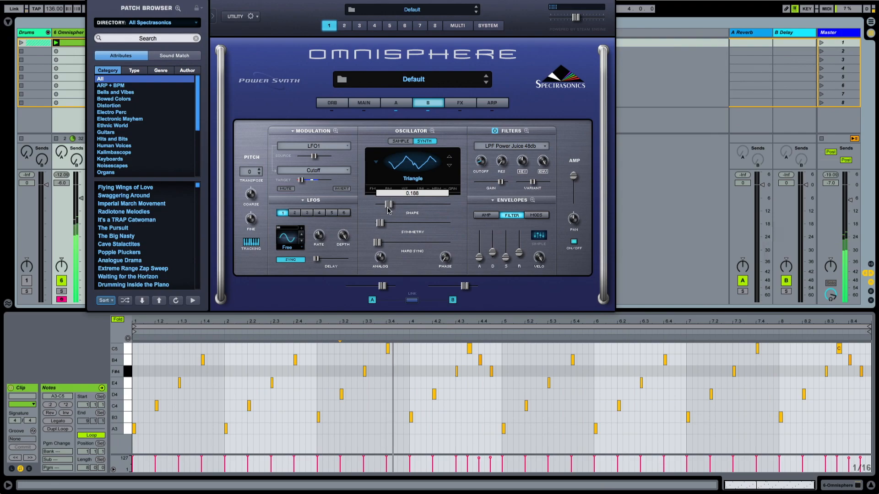
- Enable unison on layer B's oscillator, with depth at about 0.193 and a narrow spread
{"action": "left_click", "coordinate": [432, 131]}
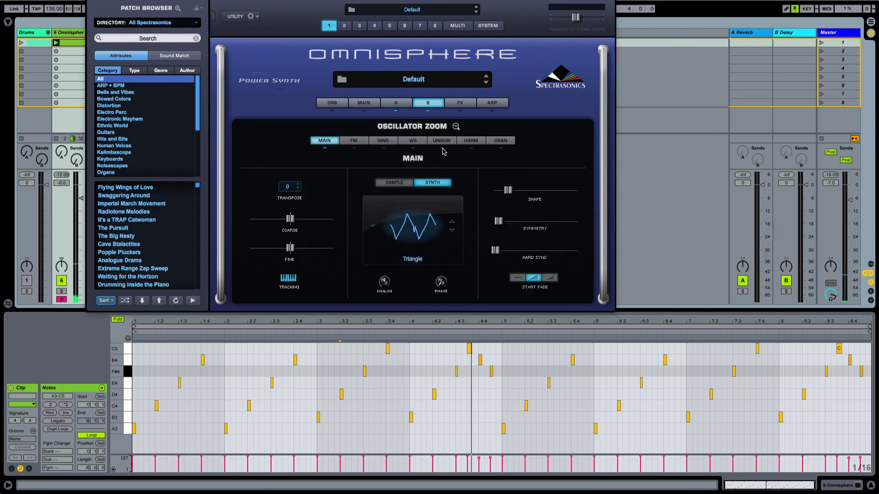
{"action": "left_click", "coordinate": [442, 142]}
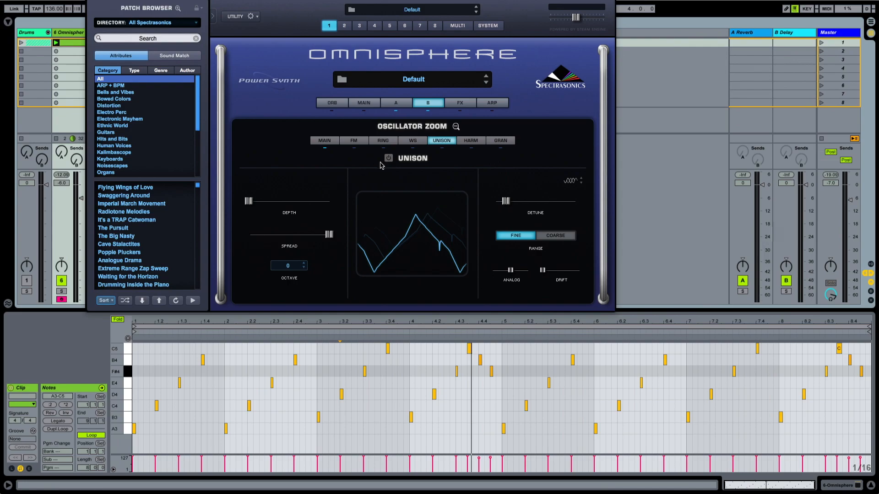
{"action": "left_click_drag", "start_coordinate": [328, 236], "coordinate": [207, 255]}
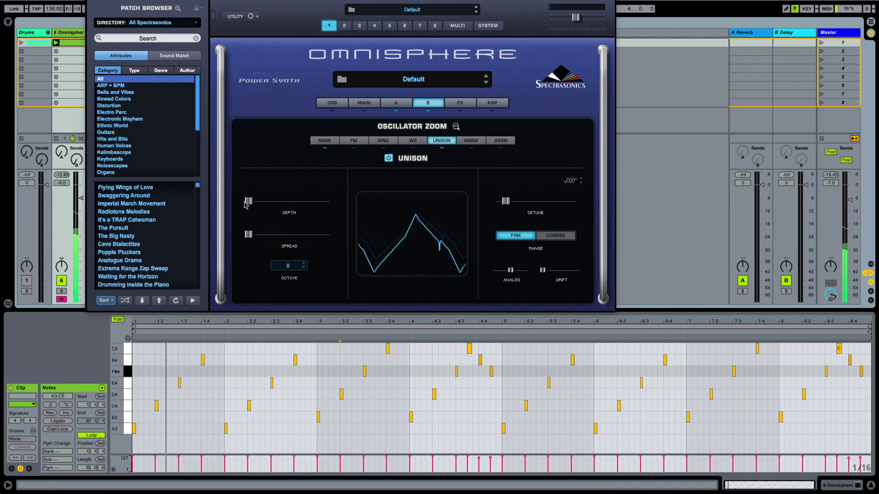
{"action": "left_click_drag", "start_coordinate": [248, 201], "coordinate": [265, 204]}
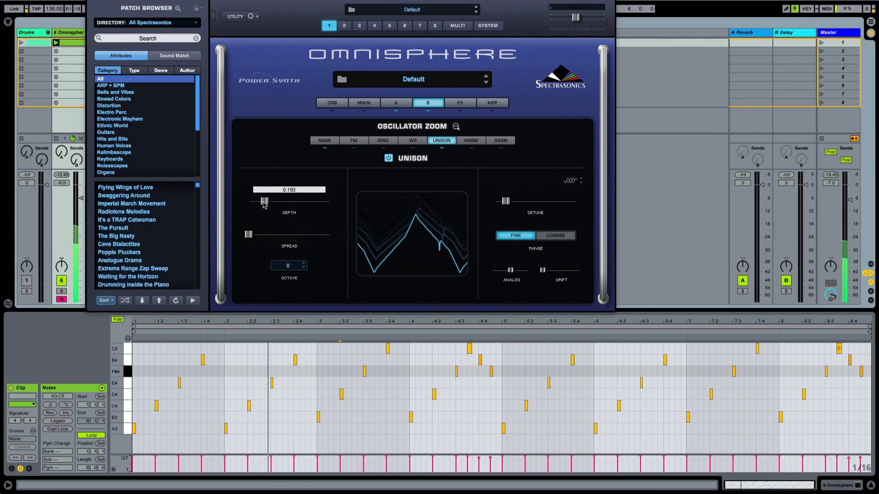
{"action": "left_click_drag", "start_coordinate": [254, 235], "coordinate": [264, 235]}
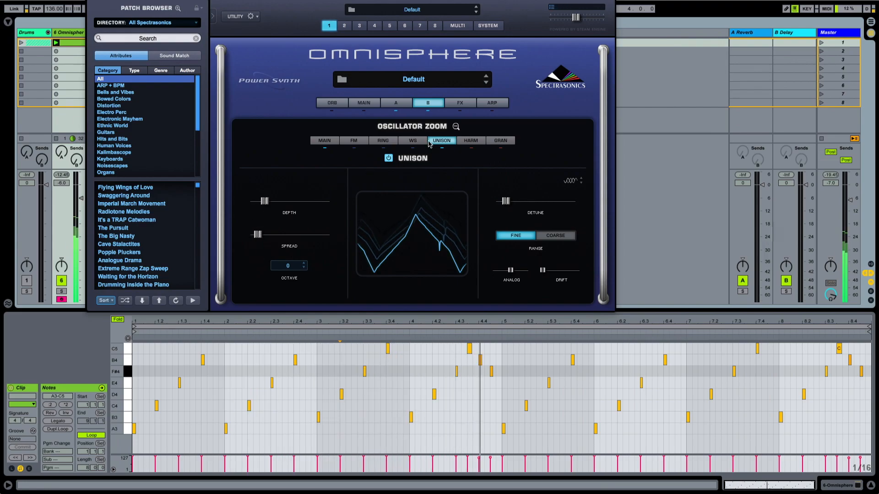
- Try layer B's unison octave at -1 and return it to 0
{"action": "left_click", "coordinate": [296, 269]}
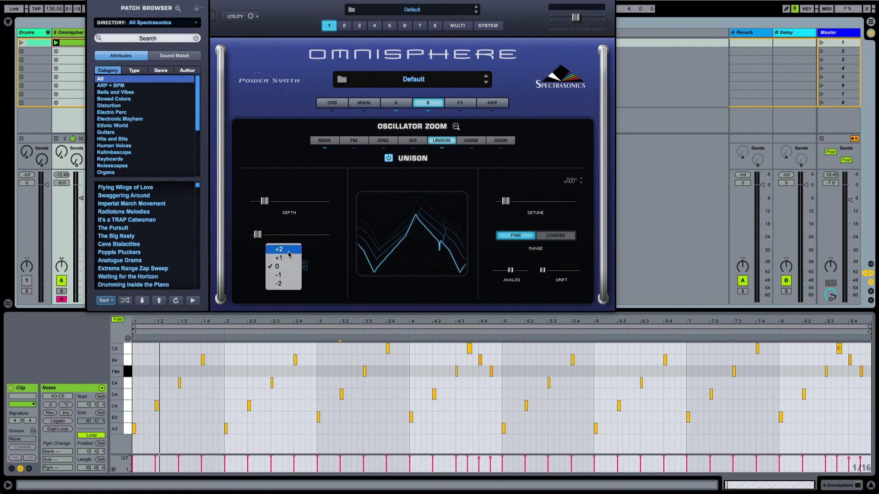
{"action": "left_click", "coordinate": [389, 254]}
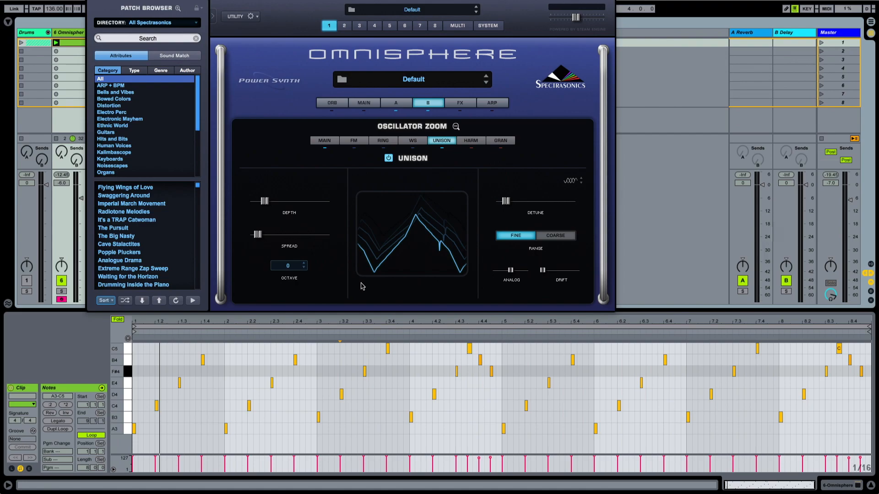
{"action": "left_click", "coordinate": [289, 267]}
{"action": "left_click", "coordinate": [289, 276]}
{"action": "left_click", "coordinate": [301, 268]}
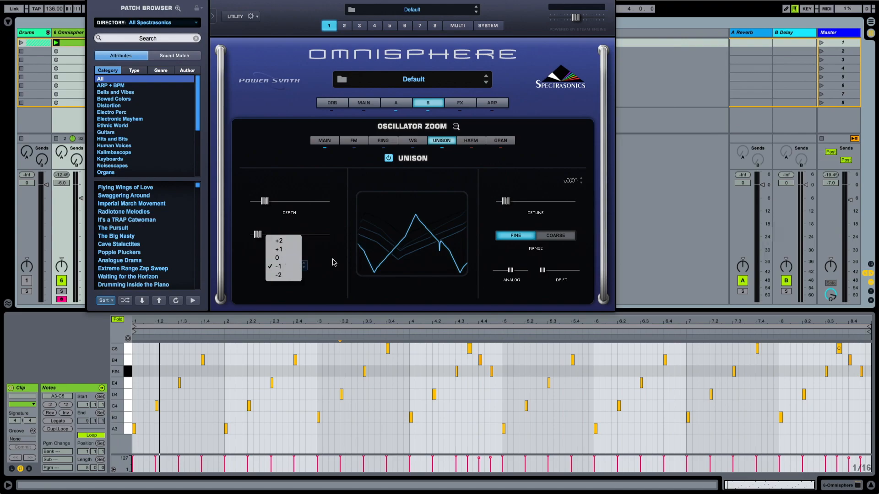
{"action": "left_click", "coordinate": [332, 270]}
{"action": "left_click", "coordinate": [292, 266]}
{"action": "left_click", "coordinate": [285, 258]}
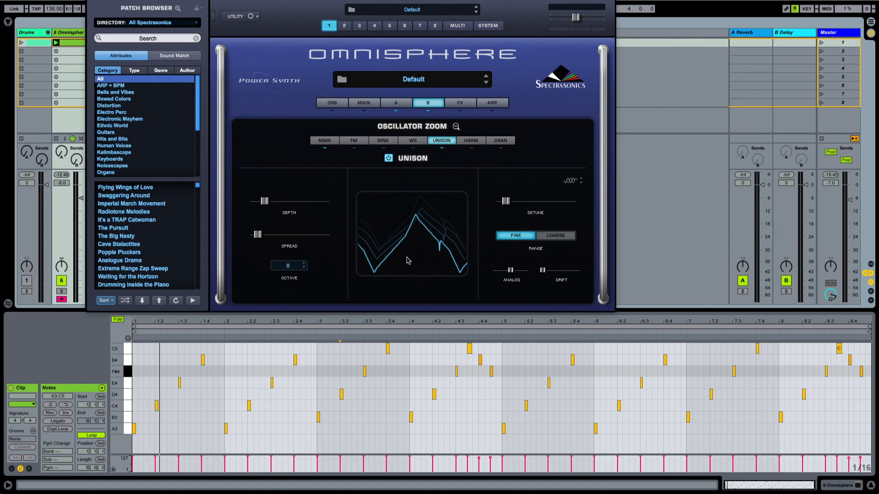
- Set layer B's unison octave to -1 and raise the unison detune slightly
{"action": "left_click", "coordinate": [290, 267]}
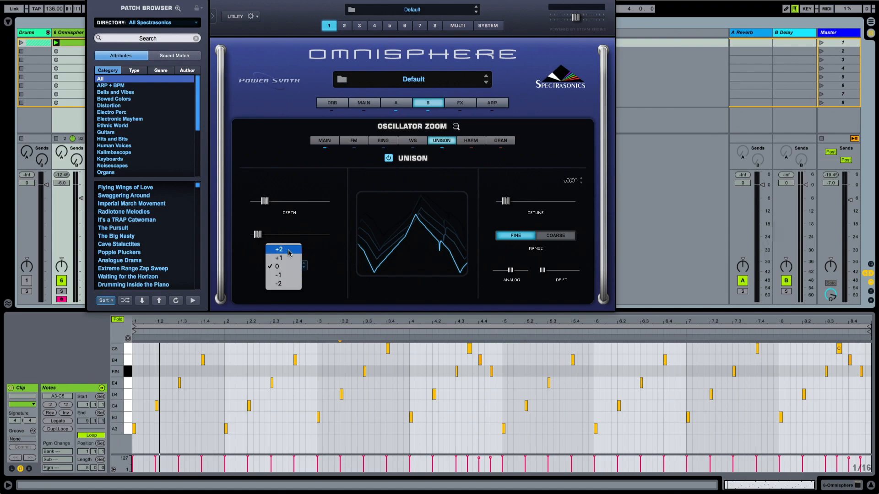
{"action": "left_click", "coordinate": [327, 266]}
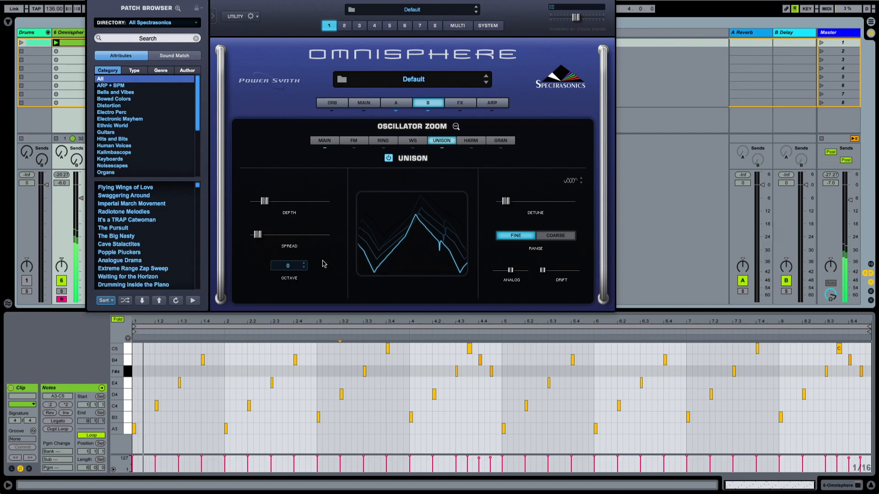
{"action": "left_click", "coordinate": [287, 266]}
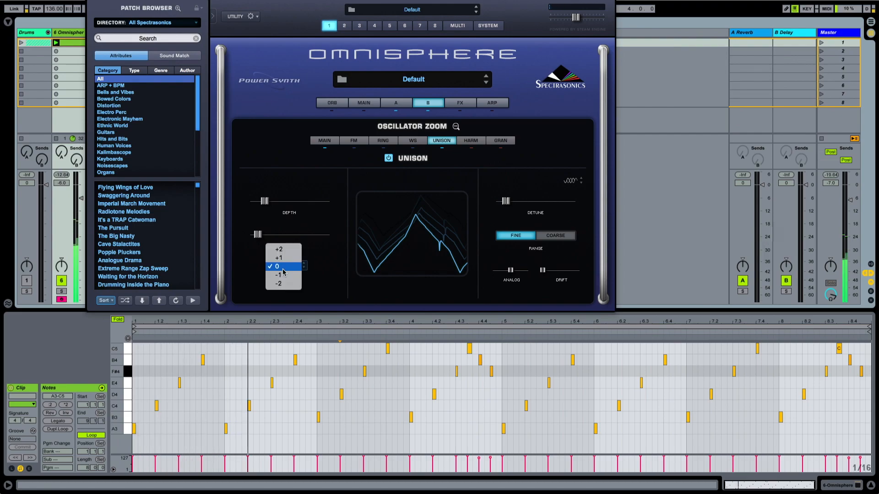
{"action": "left_click", "coordinate": [333, 268]}
{"action": "left_click", "coordinate": [287, 267]}
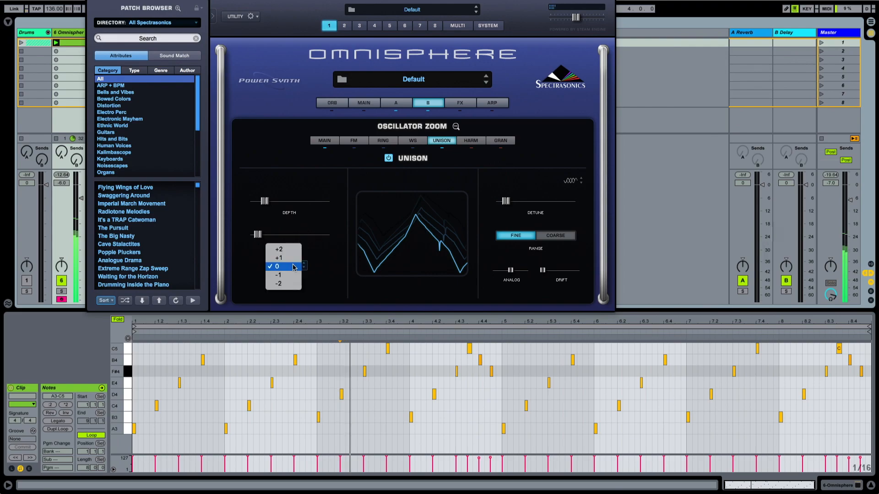
{"action": "left_click", "coordinate": [279, 275]}
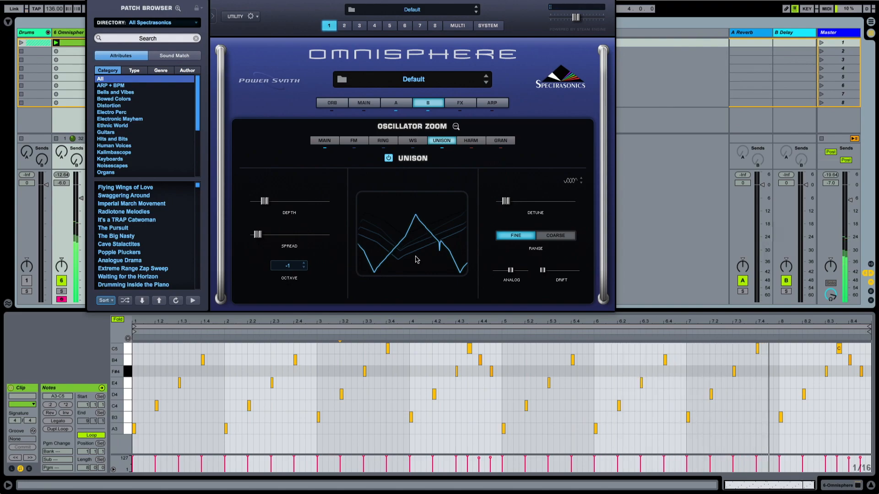
{"action": "left_click_drag", "start_coordinate": [506, 202], "coordinate": [509, 203]}
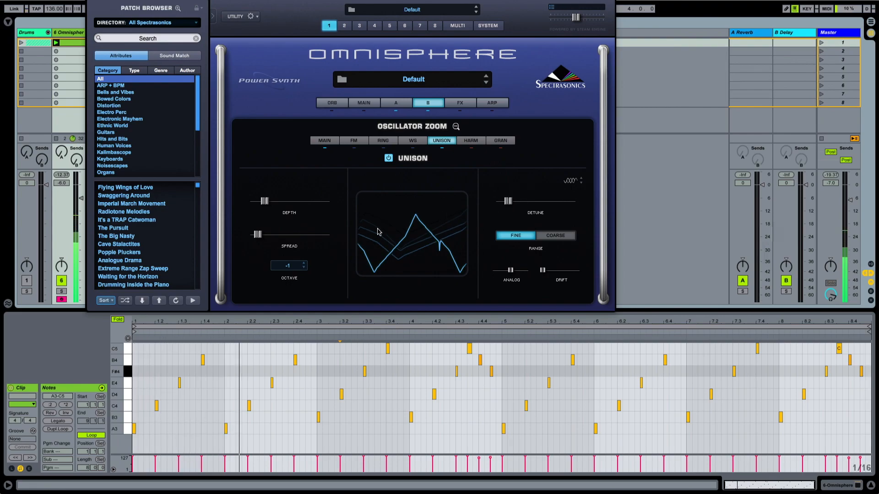
- Audition layer B's unison octave at +1 and at 0
{"action": "left_click", "coordinate": [295, 268]}
{"action": "key", "text": "Up"}
{"action": "key", "text": "Up"}
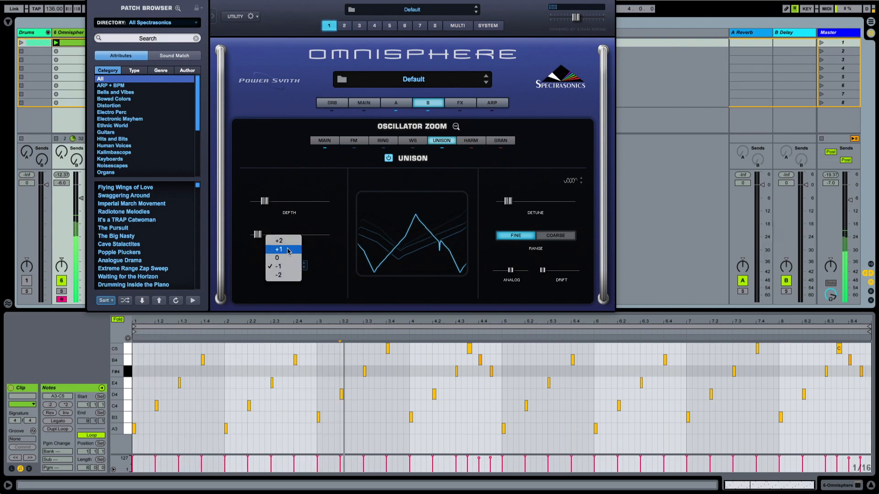
{"action": "key", "text": "Return"}
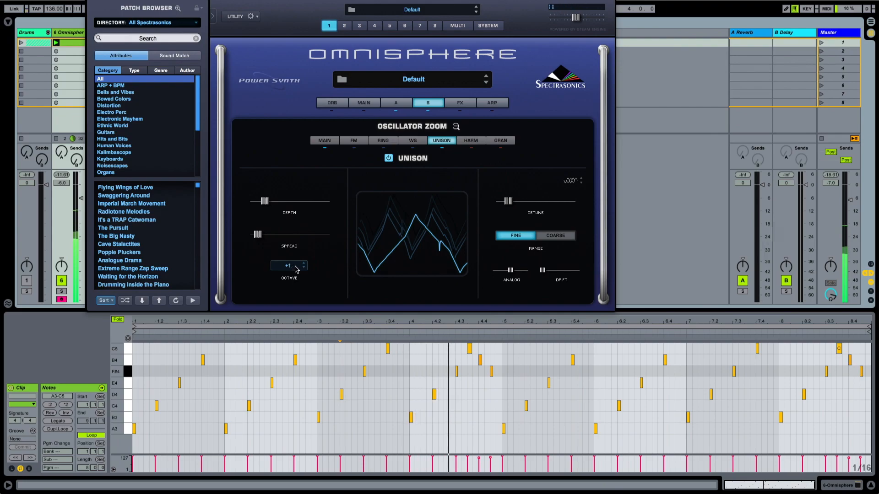
{"action": "left_click", "coordinate": [296, 268]}
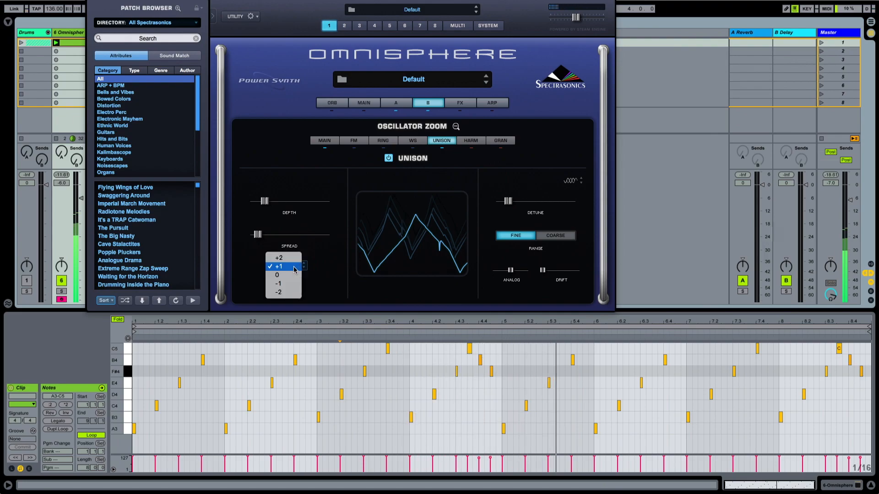
{"action": "left_click", "coordinate": [289, 276]}
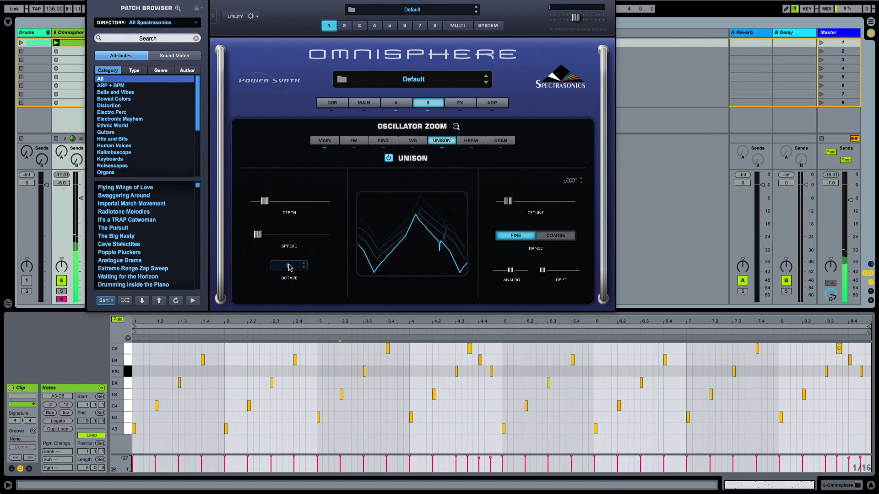
- Choose -1 for layer B's unison octave and leave the oscillator zoom view
{"action": "left_click", "coordinate": [289, 266]}
{"action": "left_click", "coordinate": [283, 276]}
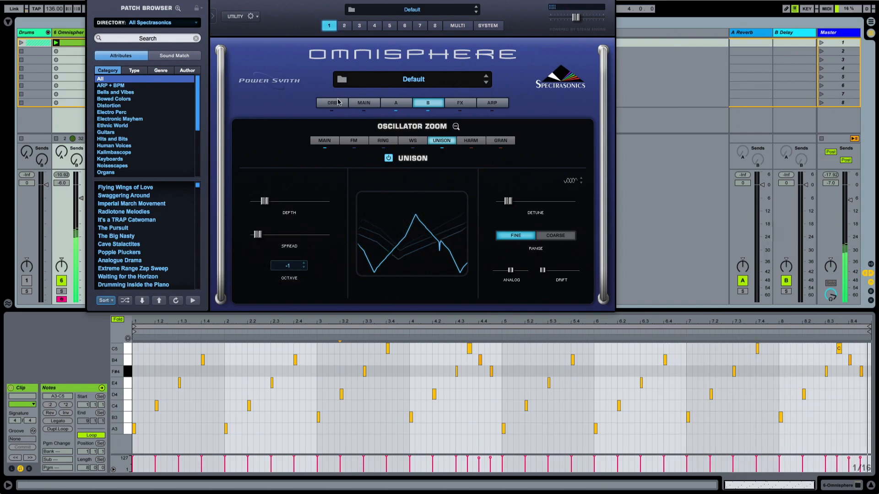
{"action": "left_click", "coordinate": [457, 127]}
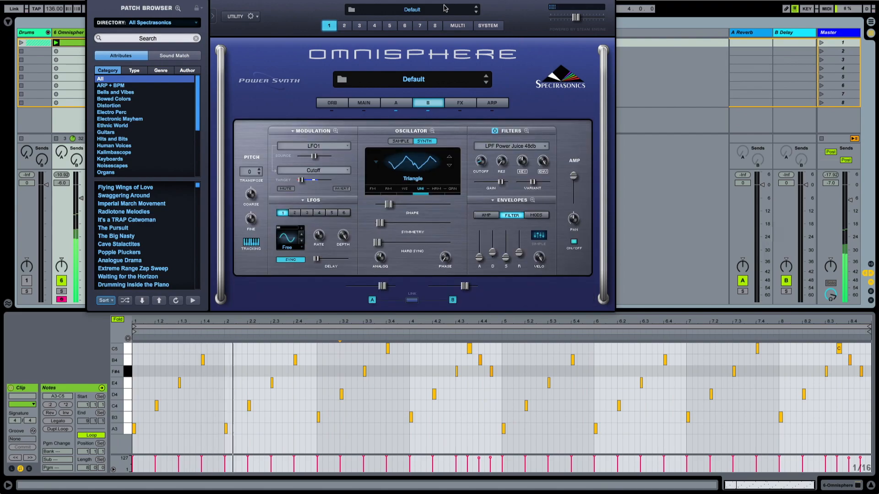
{"action": "mouse_move", "coordinate": [439, 0]}
{"action": "left_mouse_down"}
{"action": "mouse_move", "coordinate": [478, 0]}
{"action": "mouse_move", "coordinate": [439, 1]}
{"action": "left_mouse_up"}
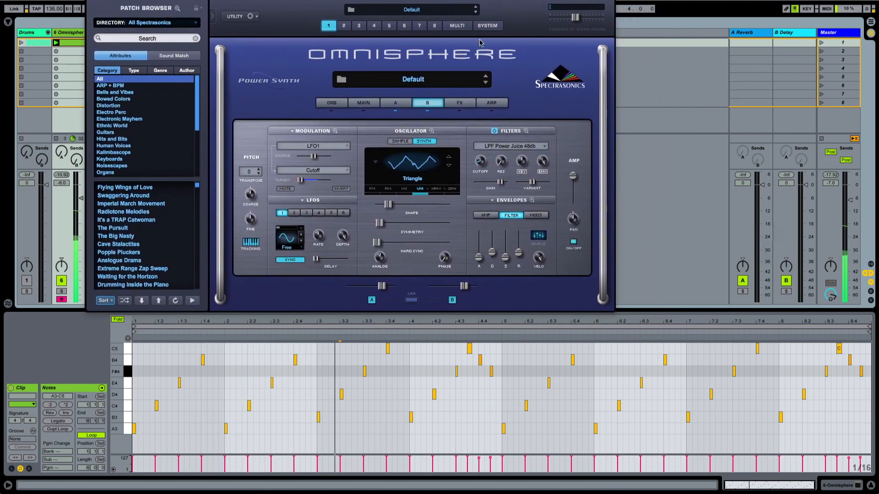
- Review the separate effects racks of layers A and B alongside each layer's own page
{"action": "left_click", "coordinate": [460, 103]}
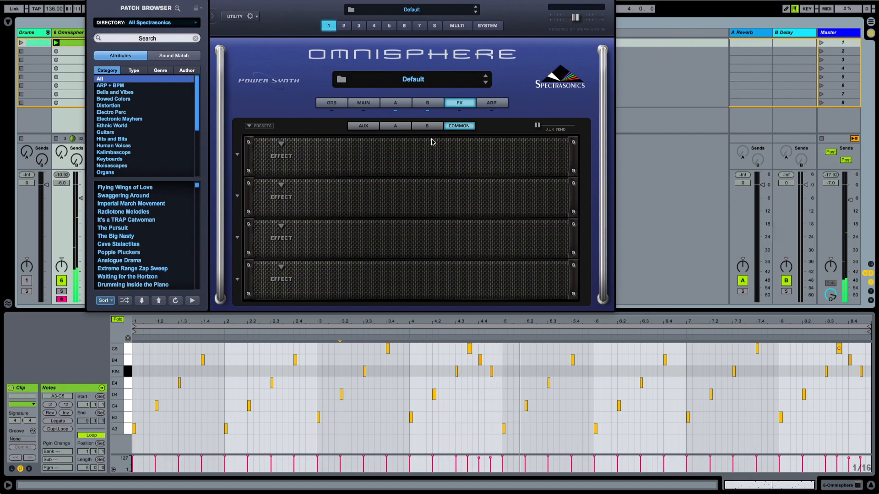
{"action": "left_click", "coordinate": [401, 129]}
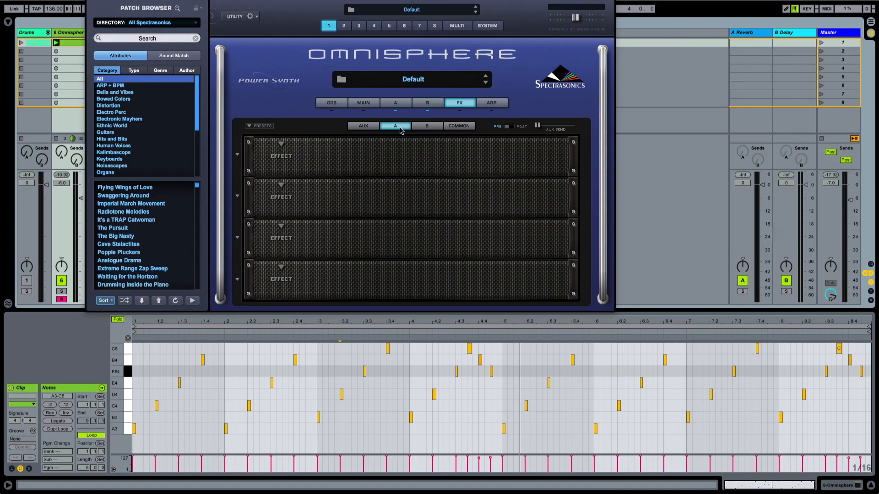
{"action": "left_click", "coordinate": [396, 104]}
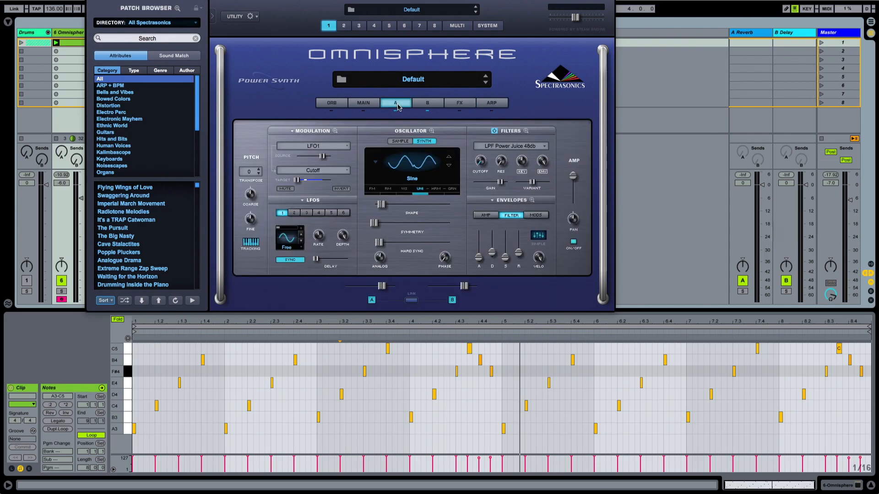
{"action": "left_click", "coordinate": [452, 105]}
{"action": "left_click", "coordinate": [425, 128]}
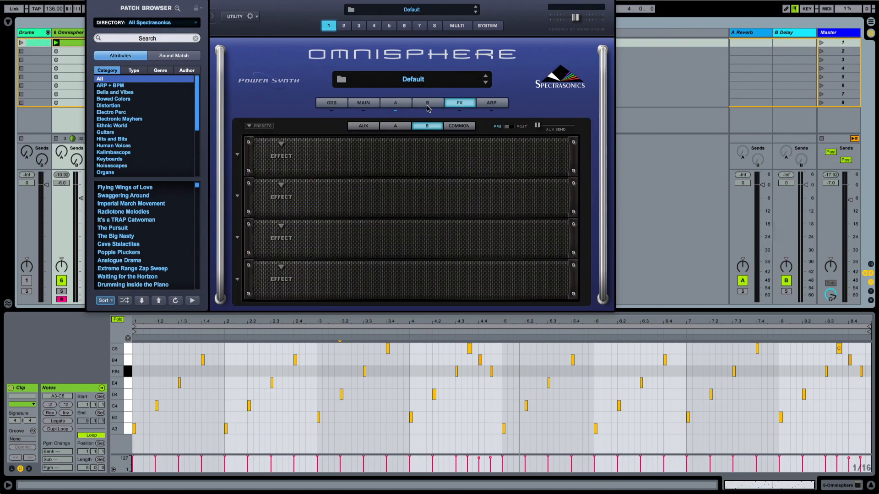
{"action": "left_click", "coordinate": [427, 103]}
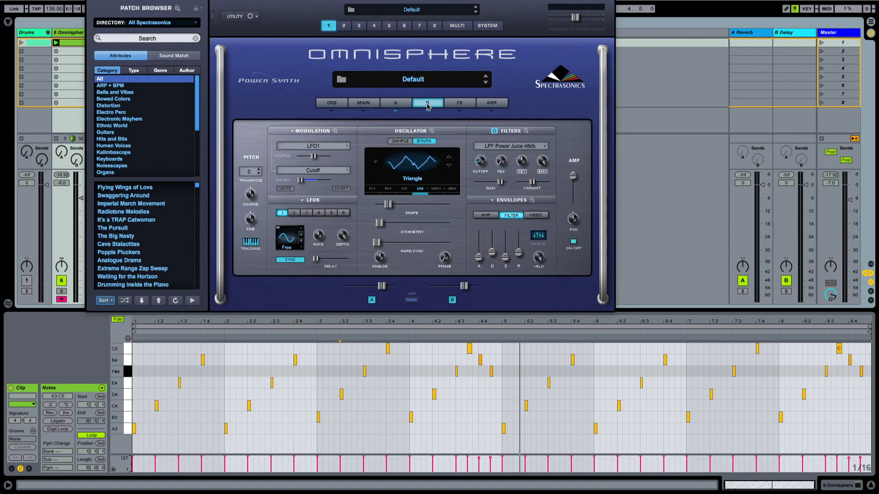
- Load the PRO-Verb reverb into the first slot of the common effects rack shared by both layers
{"action": "left_click", "coordinate": [454, 105]}
{"action": "left_click", "coordinate": [461, 128]}
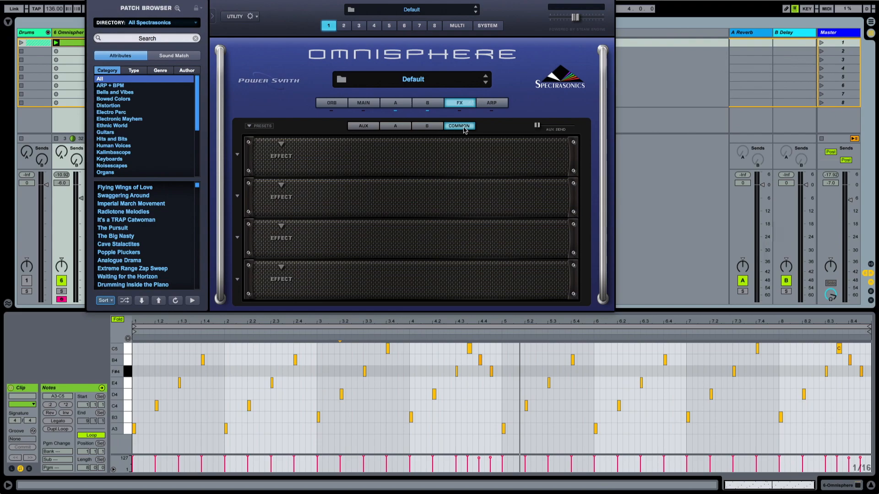
{"action": "left_click", "coordinate": [281, 154]}
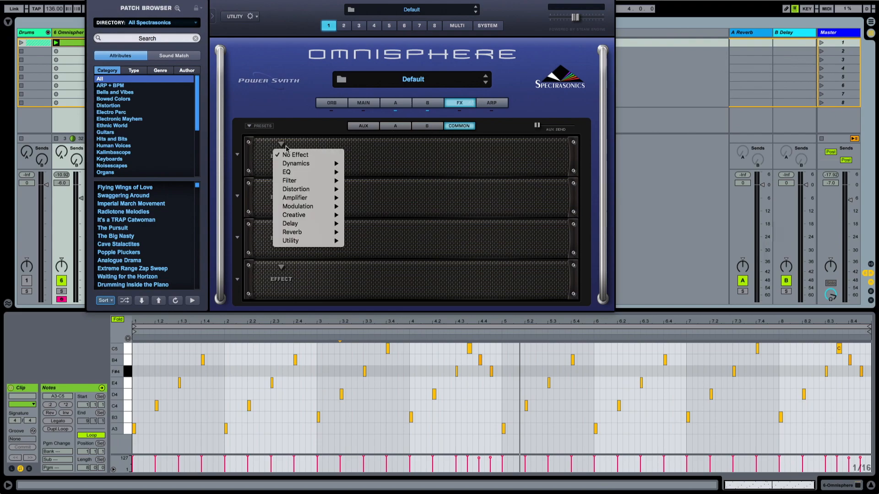
{"action": "mouse_move", "coordinate": [306, 233]}
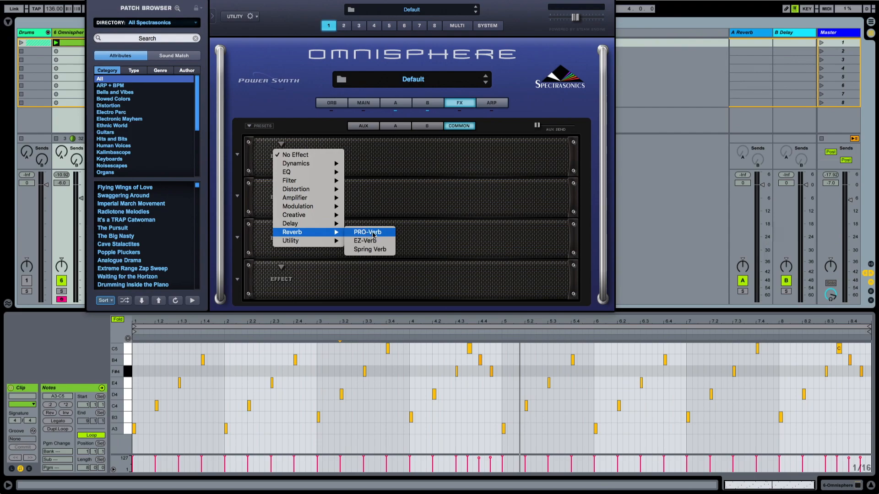
{"action": "left_click", "coordinate": [413, 183]}
{"action": "left_click", "coordinate": [293, 155]}
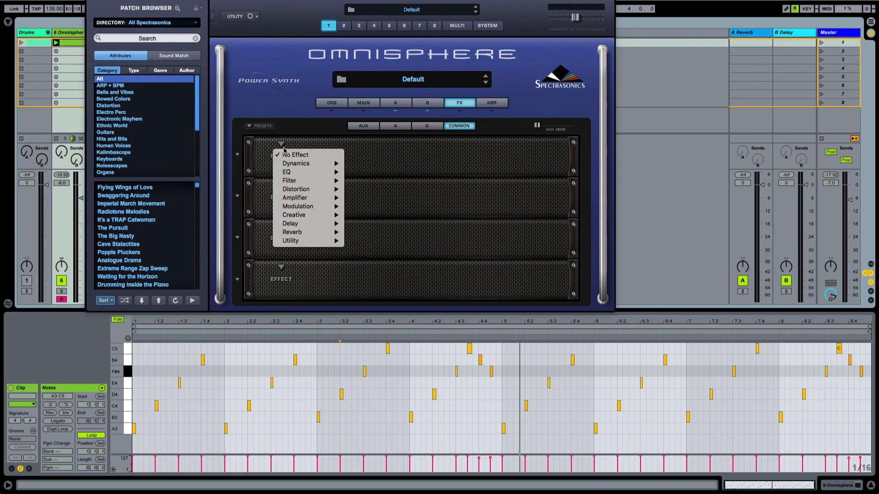
{"action": "mouse_move", "coordinate": [306, 232]}
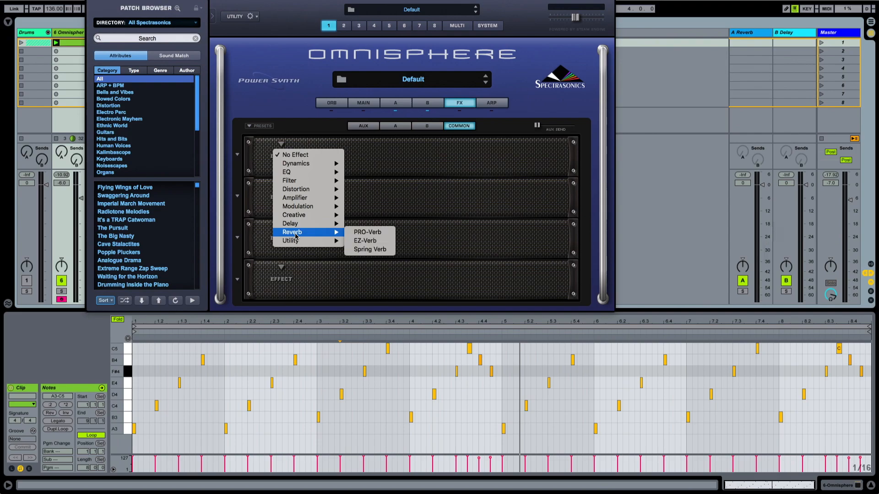
{"action": "left_click", "coordinate": [372, 235]}
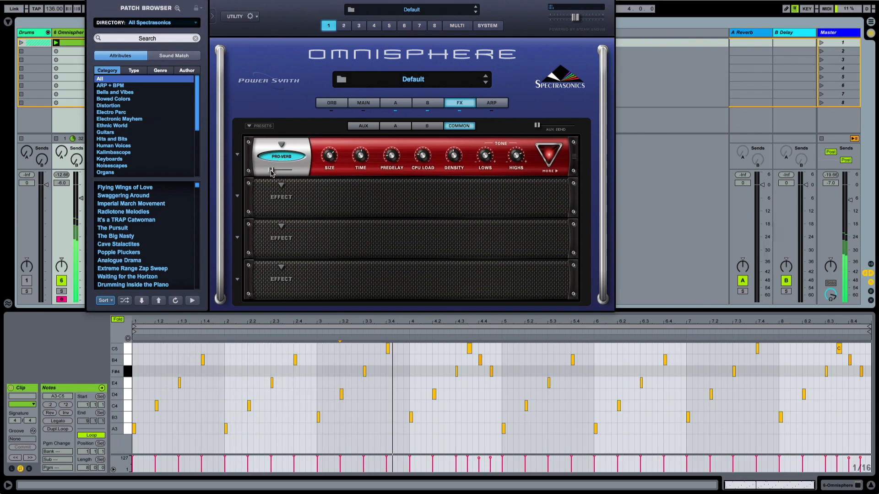
- Set the PRO-Verb mix to about 28 and cut its lows to about -12.4 dB
{"action": "left_click_drag", "start_coordinate": [271, 170], "coordinate": [277, 171]}
{"action": "mouse_move", "coordinate": [485, 177]}
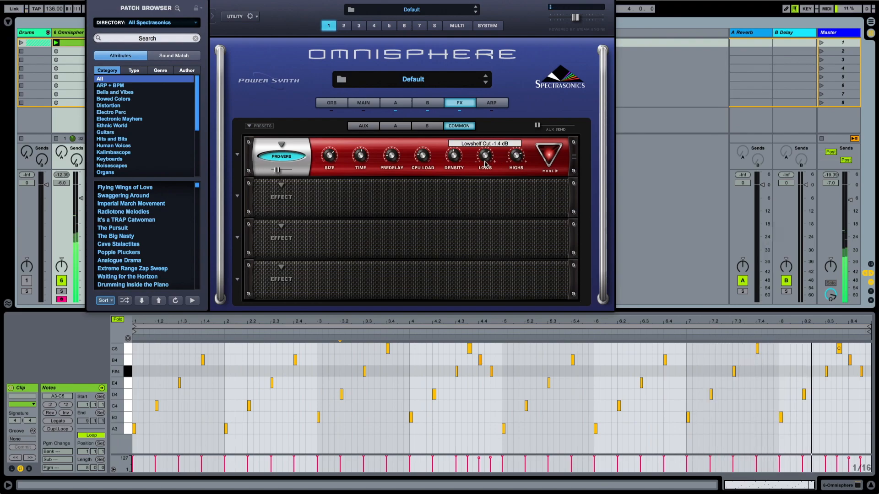
{"action": "left_click_drag", "start_coordinate": [485, 177], "coordinate": [485, 185]}
{"action": "mouse_move", "coordinate": [485, 159]}
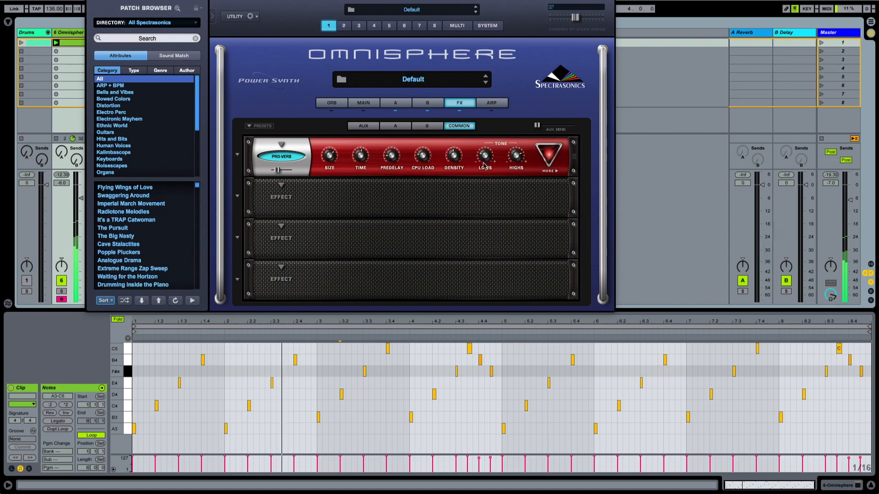
{"action": "scroll", "coordinate": [484, 159], "scroll_direction": "down", "scroll_amount": 3}
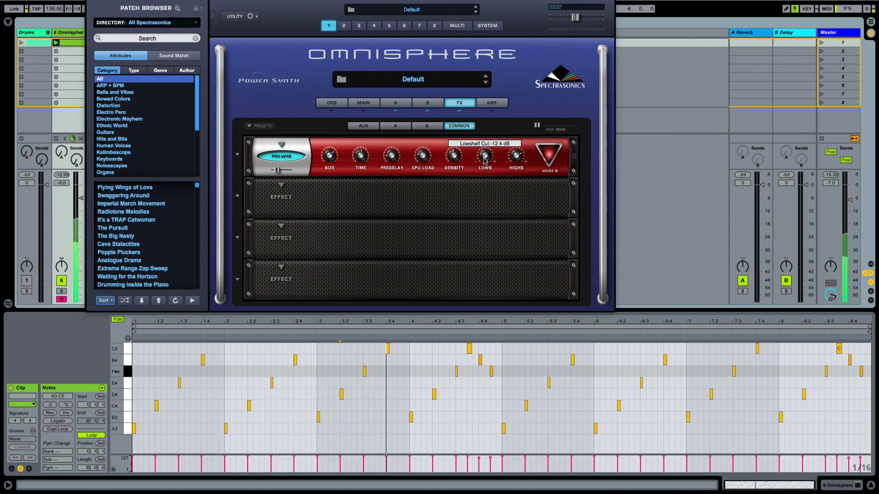
- Compare the patch with PRO-Verb bypassed and active, and reduce the reverb mix slightly
{"action": "left_click", "coordinate": [550, 171]}
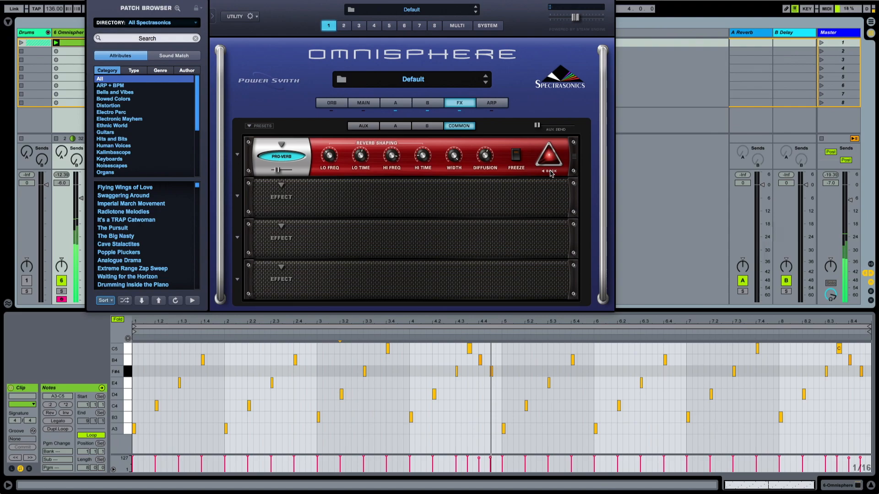
{"action": "left_click", "coordinate": [551, 173]}
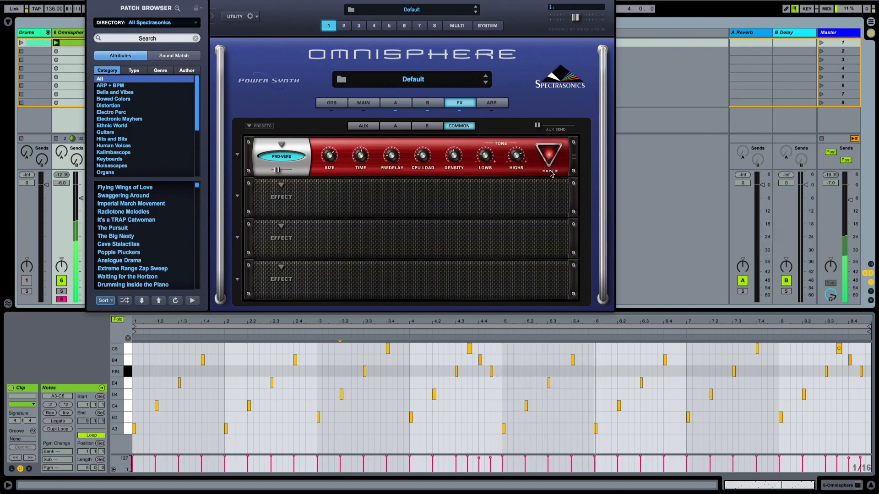
{"action": "left_click", "coordinate": [281, 158]}
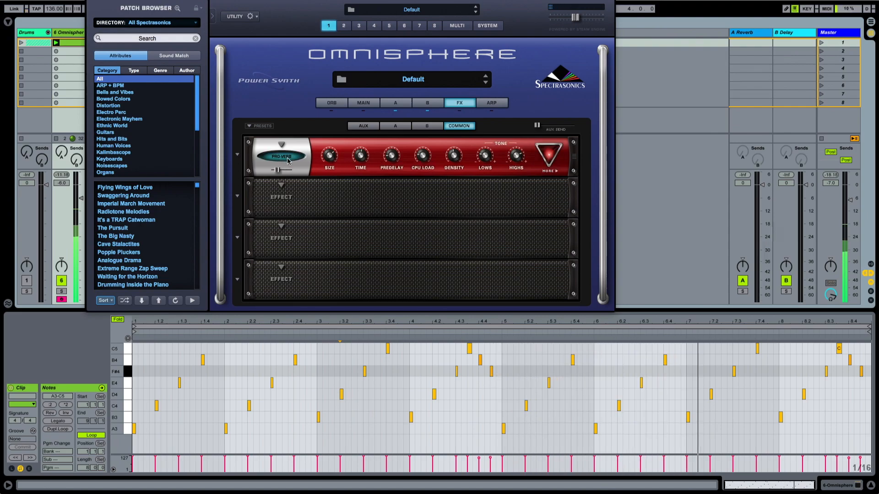
{"action": "left_click", "coordinate": [290, 158]}
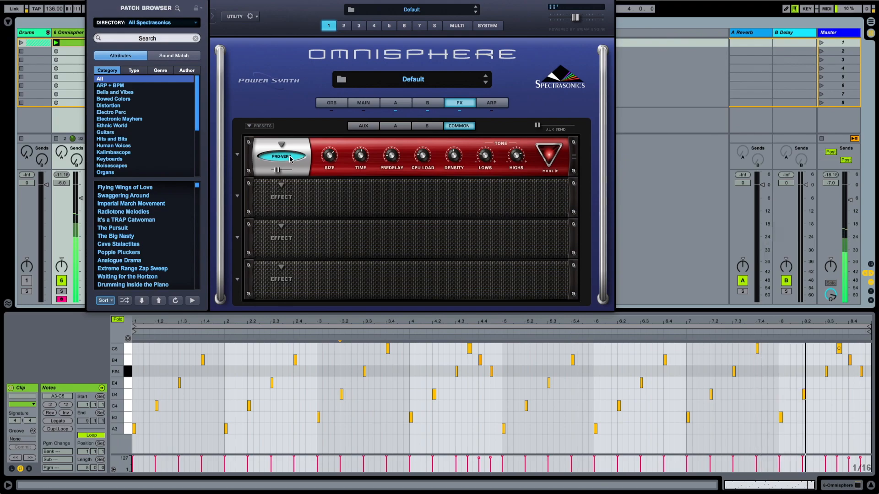
{"action": "left_click", "coordinate": [290, 158]}
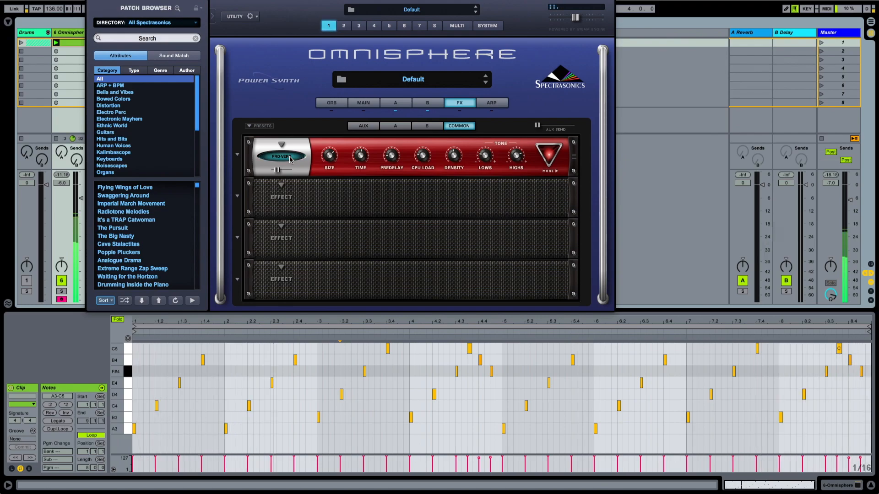
{"action": "left_click", "coordinate": [289, 157]}
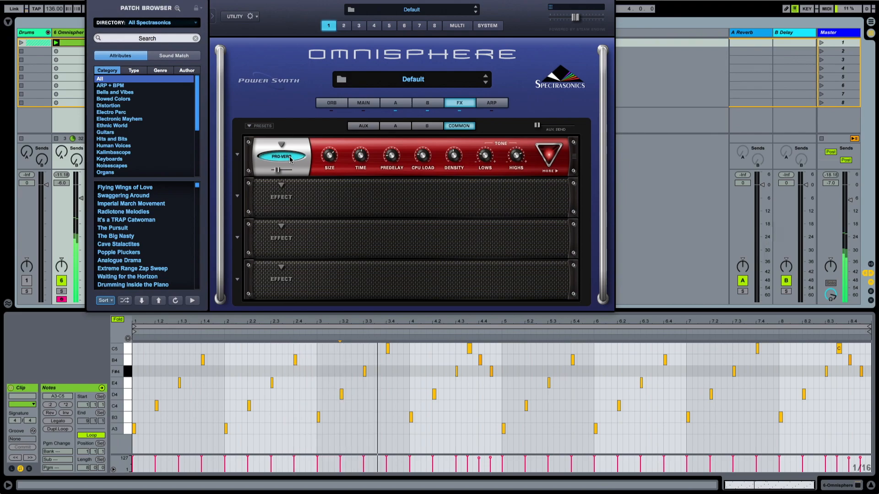
{"action": "mouse_move", "coordinate": [277, 171]}
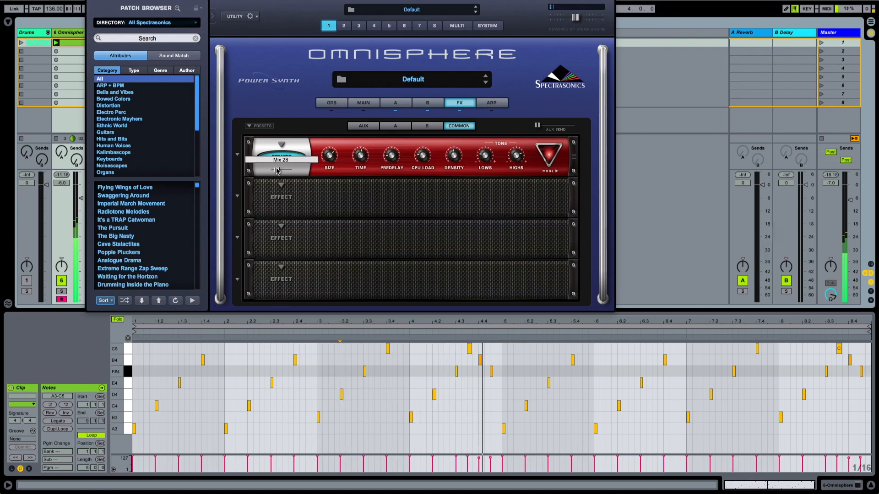
{"action": "left_click_drag", "start_coordinate": [277, 171], "coordinate": [276, 171]}
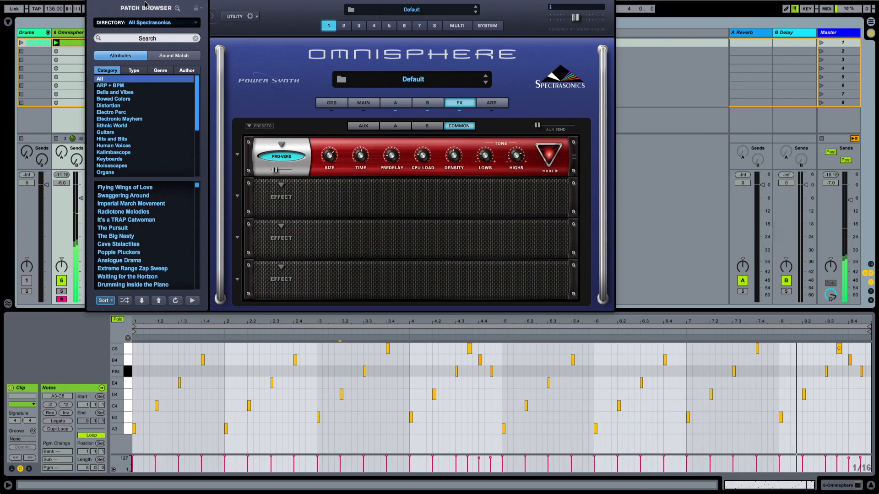
- Examine the modulation sources available for layer A's hard sync without assigning one
{"action": "left_click_drag", "start_coordinate": [146, 0], "coordinate": [151, 5]}
{"action": "left_click", "coordinate": [432, 115]}
{"action": "left_click", "coordinate": [401, 115]}
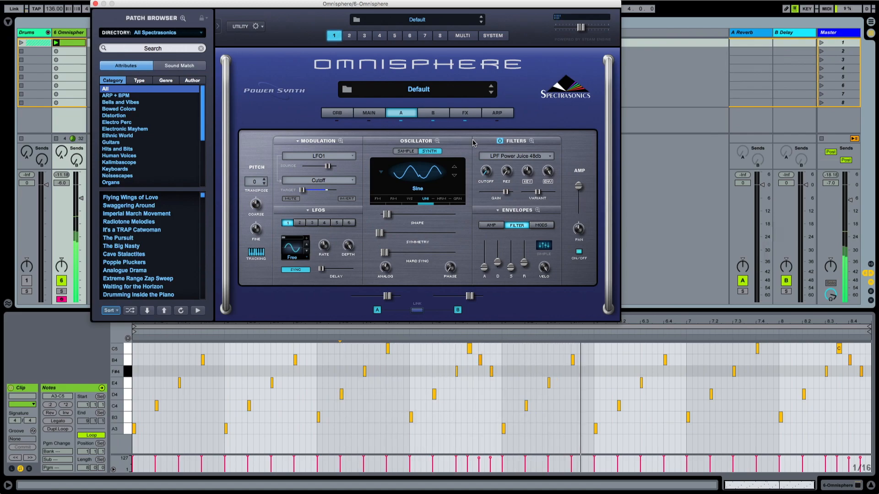
{"action": "right_click", "coordinate": [384, 256]}
{"action": "mouse_move", "coordinate": [420, 264]}
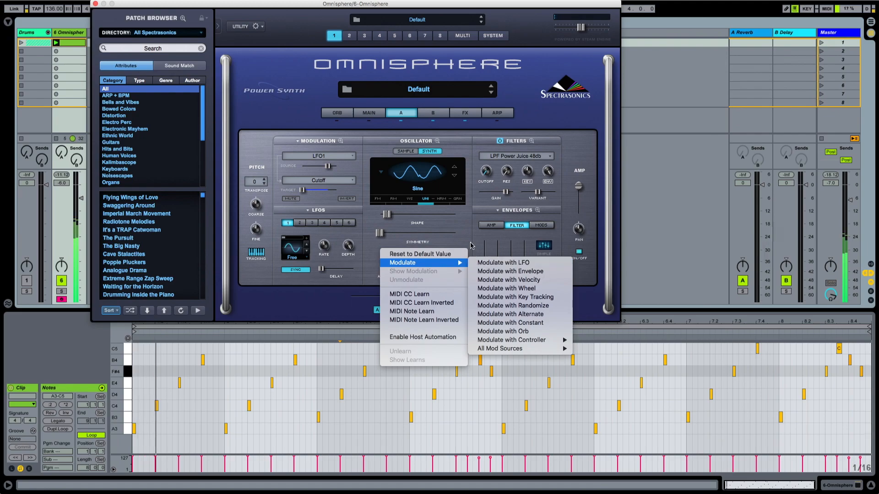
{"action": "left_click", "coordinate": [501, 263]}
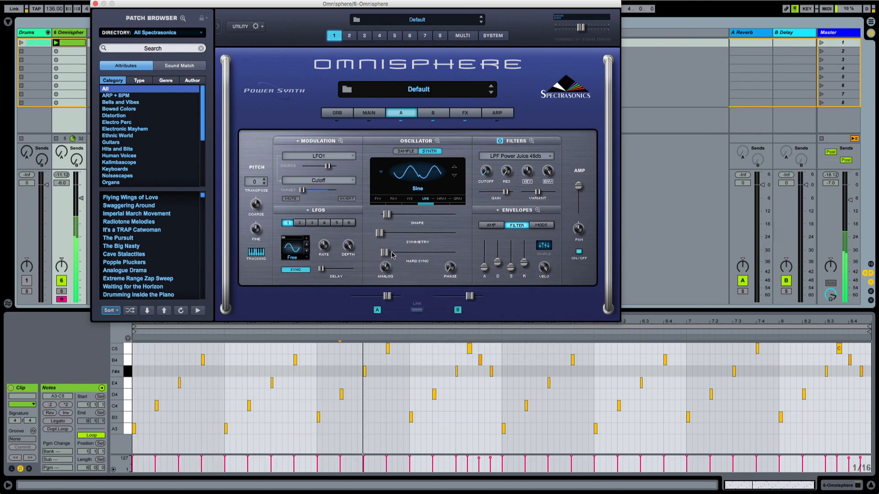
{"action": "mouse_move", "coordinate": [525, 265]}
{"action": "left_mouse_down"}
{"action": "mouse_move", "coordinate": [525, 251]}
{"action": "mouse_move", "coordinate": [525, 267]}
{"action": "left_mouse_up"}
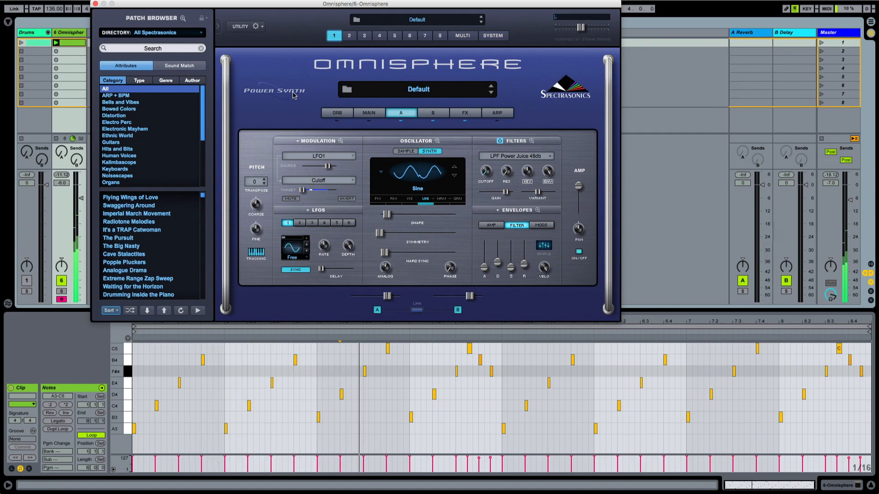
- Unmute the Drums track with the synth clip stopped, and launch scene 1 to play both together
{"action": "left_click", "coordinate": [57, 139]}
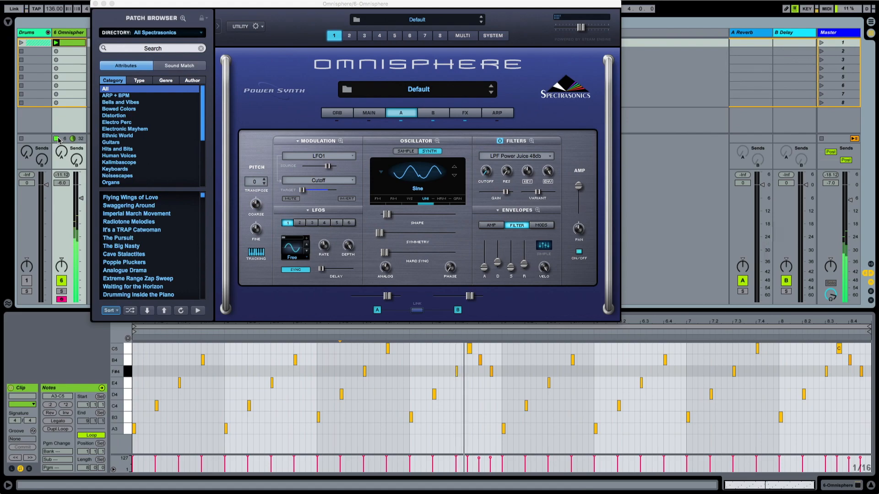
{"action": "left_click_drag", "start_coordinate": [214, 6], "coordinate": [212, 8]}
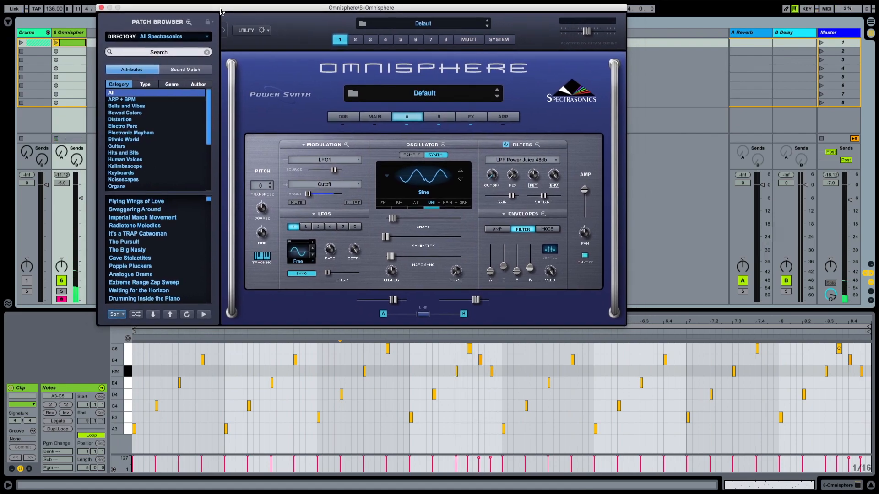
{"action": "left_click", "coordinate": [27, 281]}
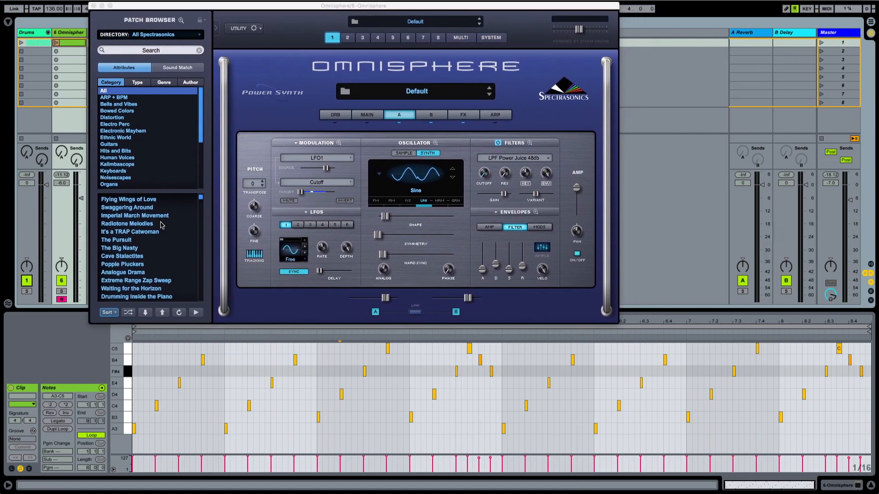
{"action": "left_click_drag", "start_coordinate": [591, 7], "coordinate": [588, 7]}
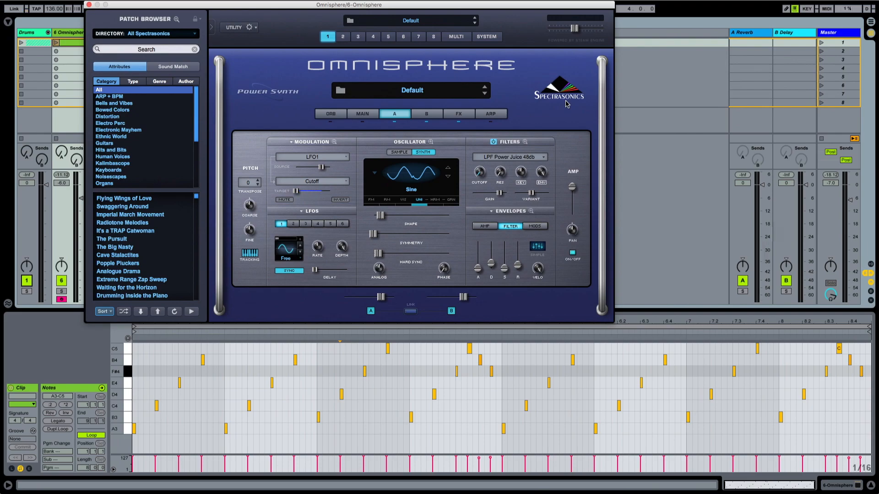
{"action": "left_click", "coordinate": [820, 43]}
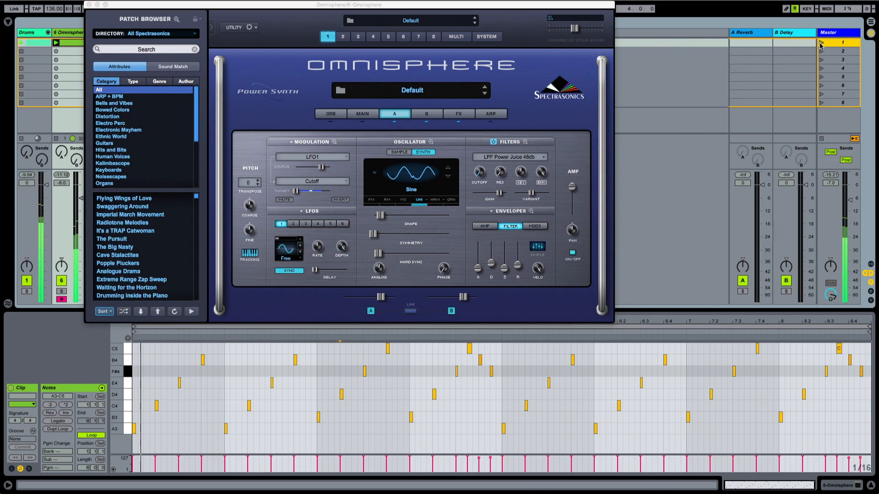